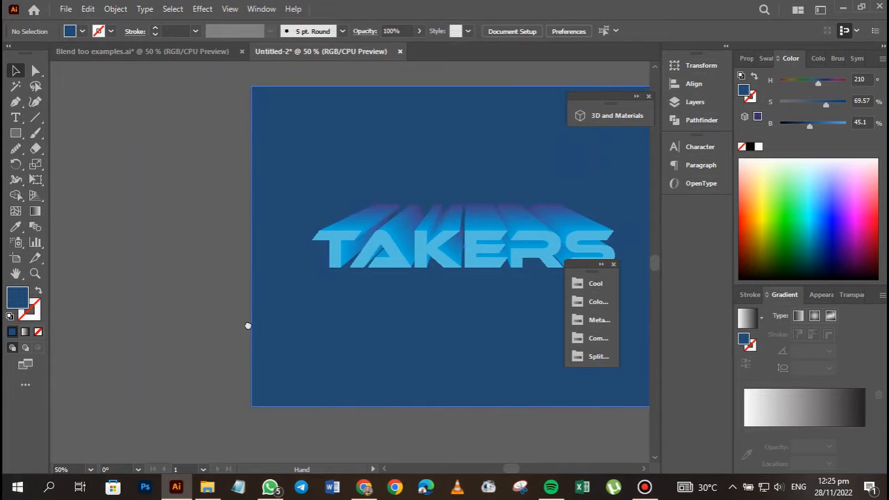
Add a second 800 x 600 px artboard beside the first one.
{"action": "left_click", "coordinate": [16, 260]}
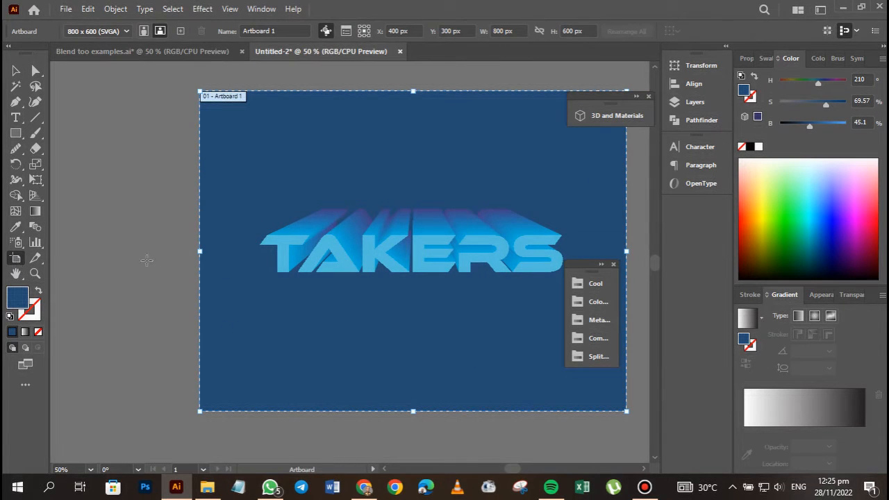
{"action": "left_click_drag", "start_coordinate": [336, 292], "coordinate": [118, 294]}
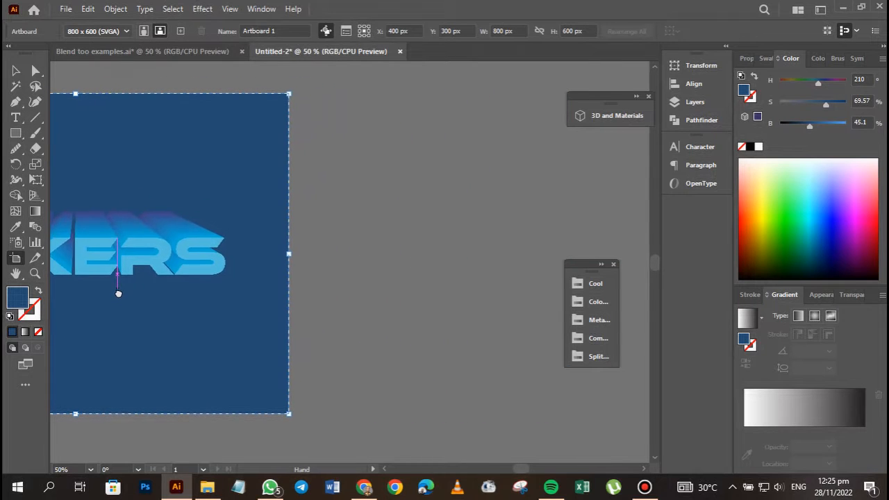
{"action": "left_click", "coordinate": [180, 30]}
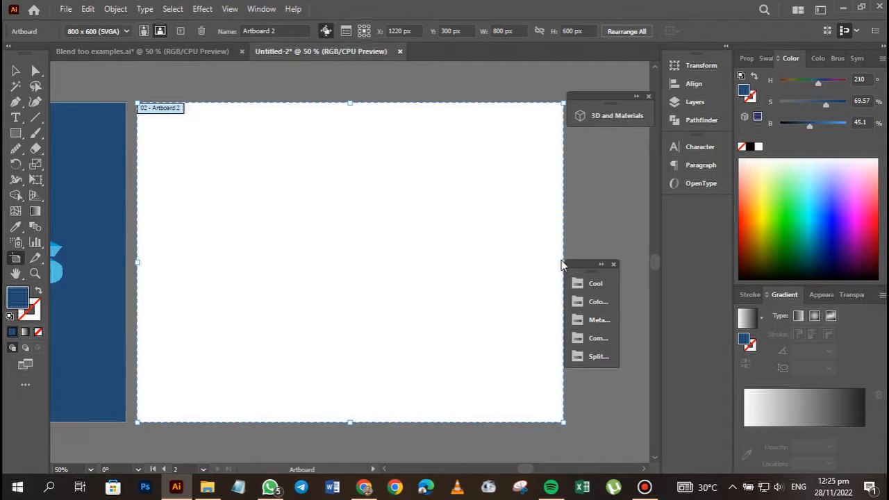
Widen the second artboard to about 888 px by extending its outer edge.
{"action": "left_click_drag", "start_coordinate": [577, 265], "coordinate": [605, 334]}
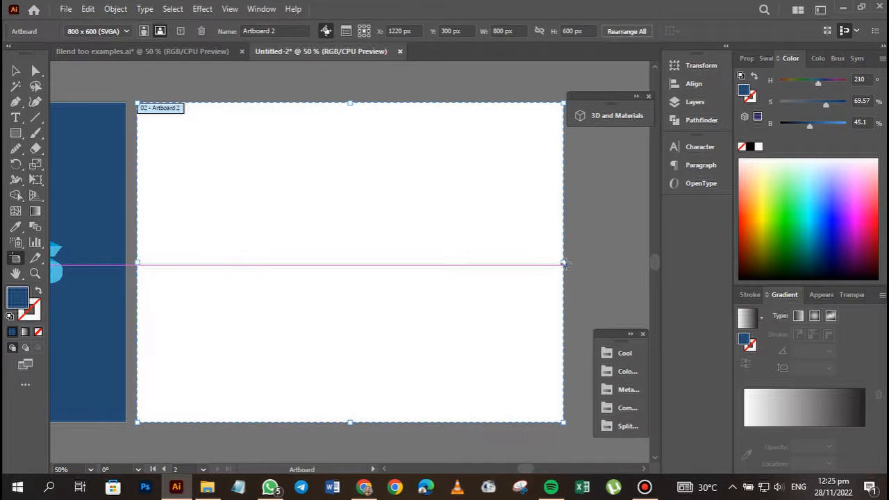
{"action": "left_click_drag", "start_coordinate": [563, 263], "coordinate": [610, 269]}
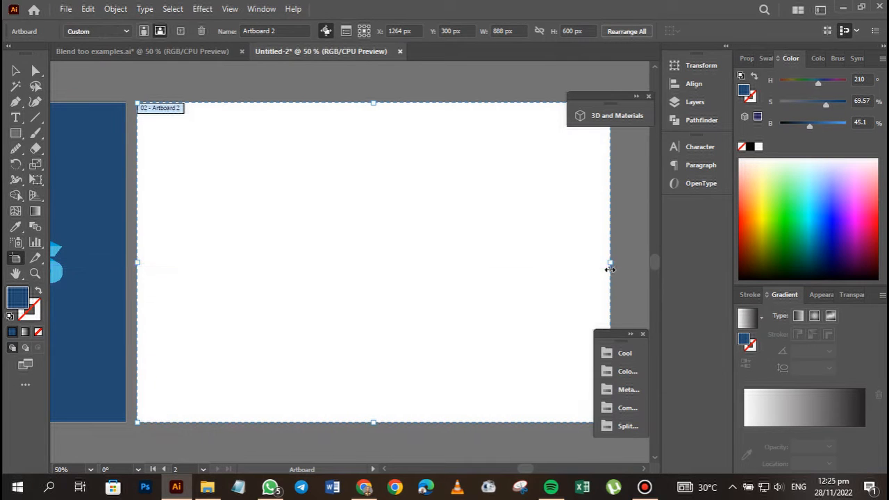
{"action": "left_click", "coordinate": [15, 70]}
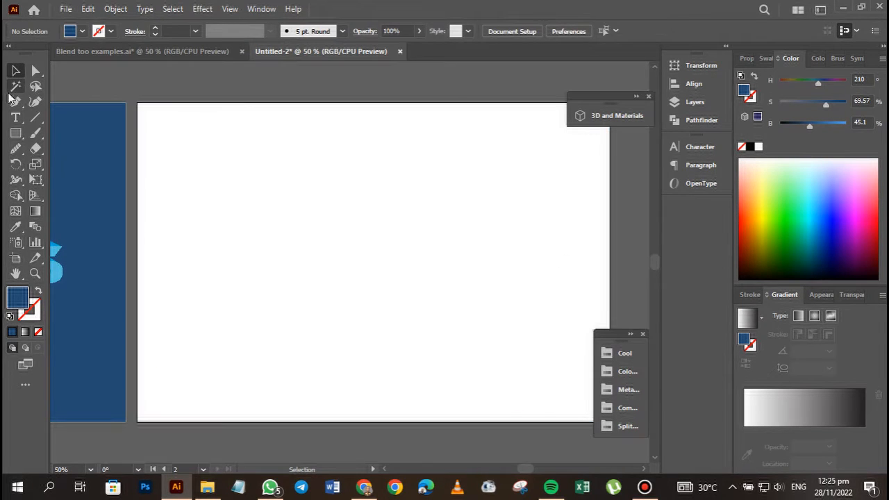
Try deleting the blue background and the TAKERS blend text from the first artboard.
{"action": "left_click_drag", "start_coordinate": [207, 137], "coordinate": [472, 136]}
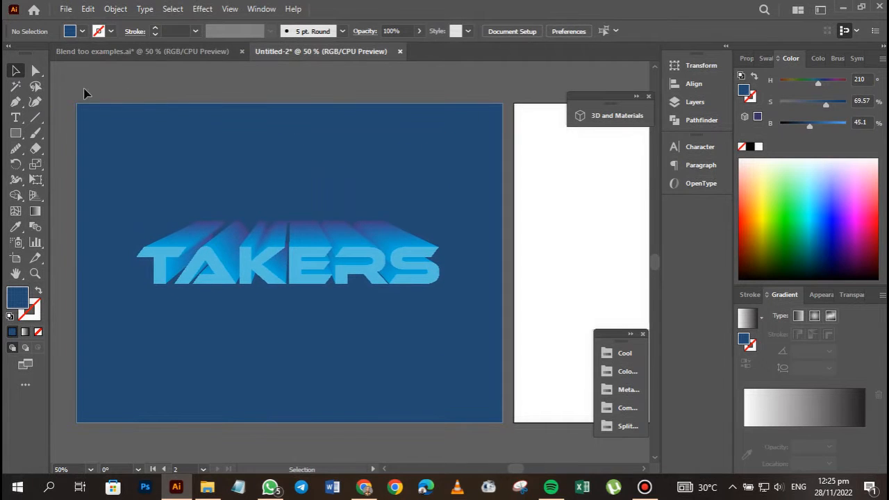
{"action": "left_click_drag", "start_coordinate": [78, 87], "coordinate": [494, 422]}
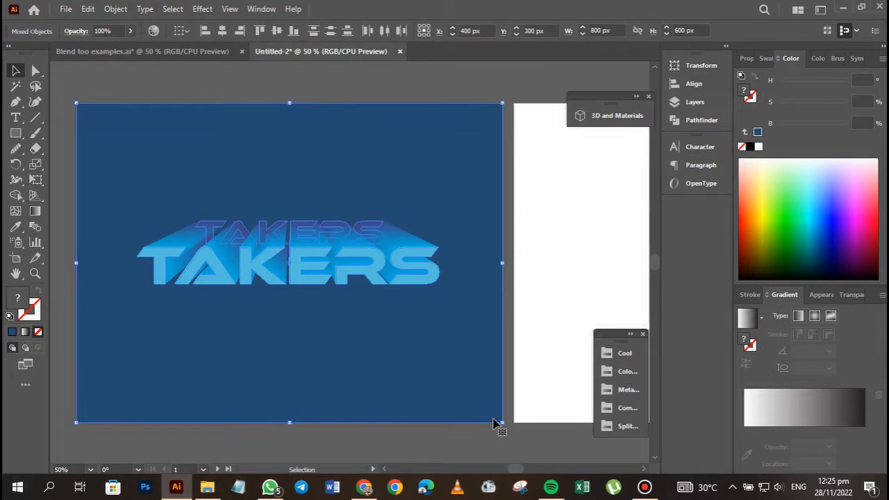
{"action": "key", "text": "a"}
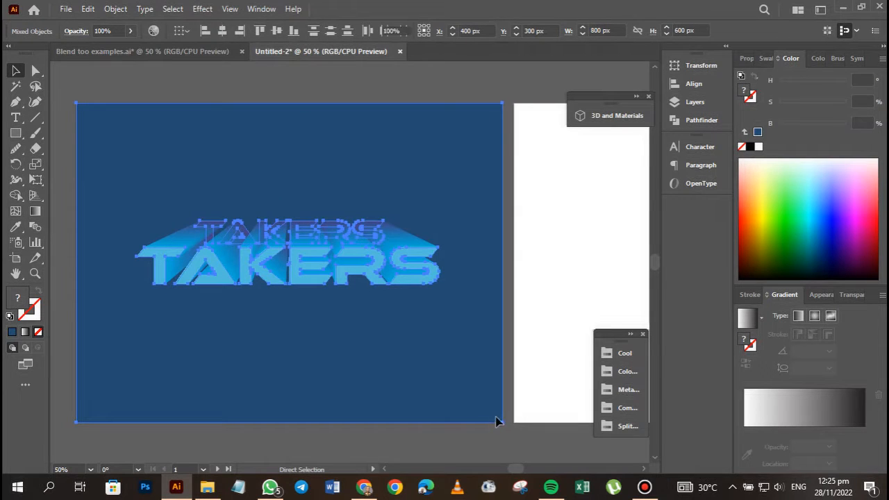
{"action": "key", "text": "Delete"}
Undo the deletion of the first artboard's artwork and the widening of the second artboard.
{"action": "left_click", "coordinate": [693, 103]}
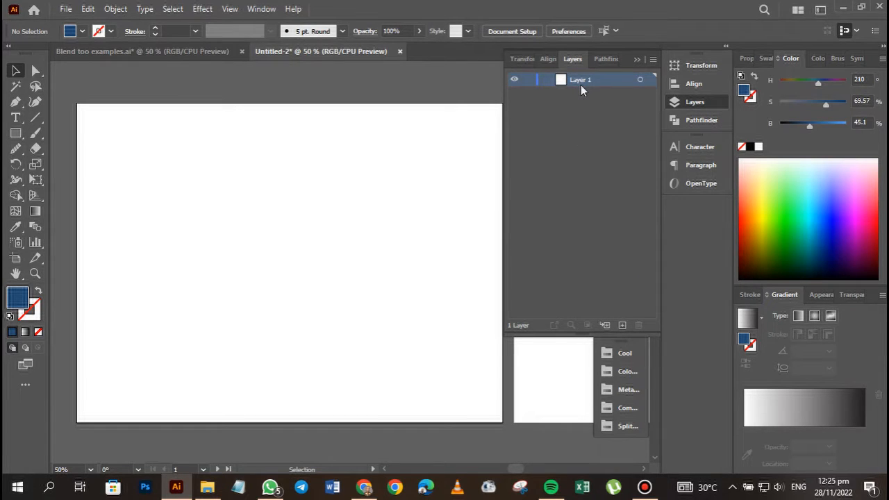
{"action": "key", "text": "ctrl+z"}
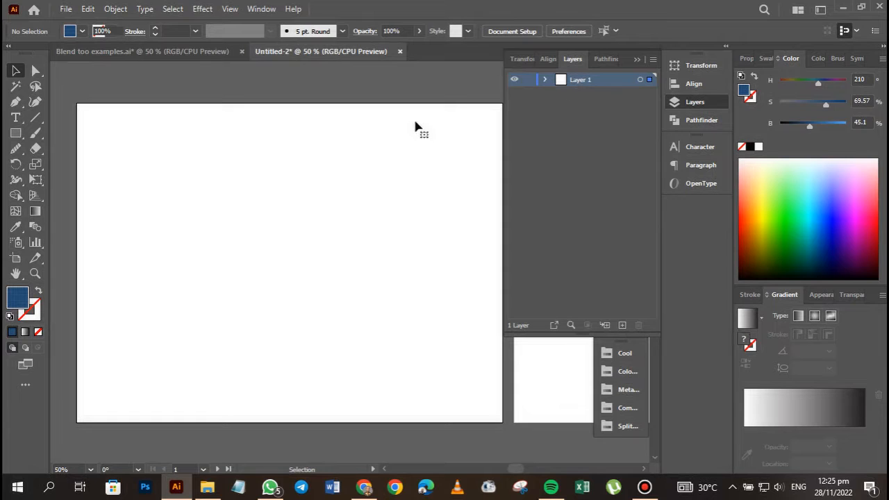
{"action": "key", "text": "ctrl+z"}
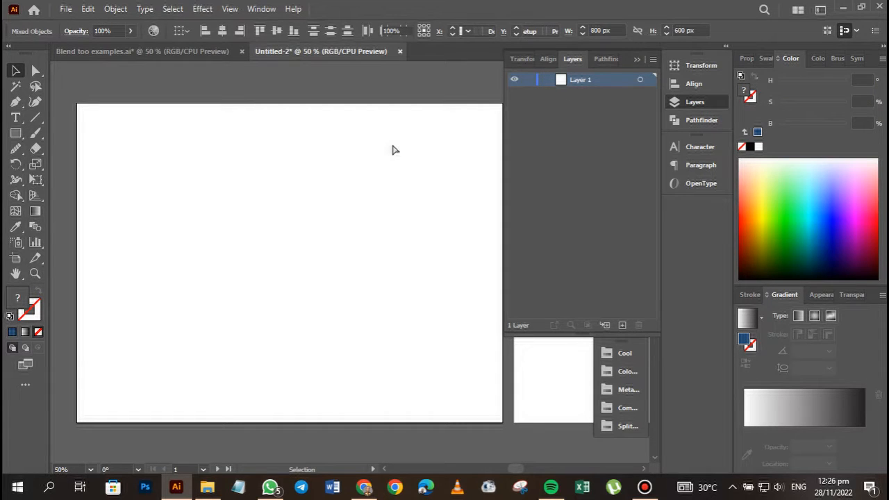
{"action": "key", "text": "ctrl+z"}
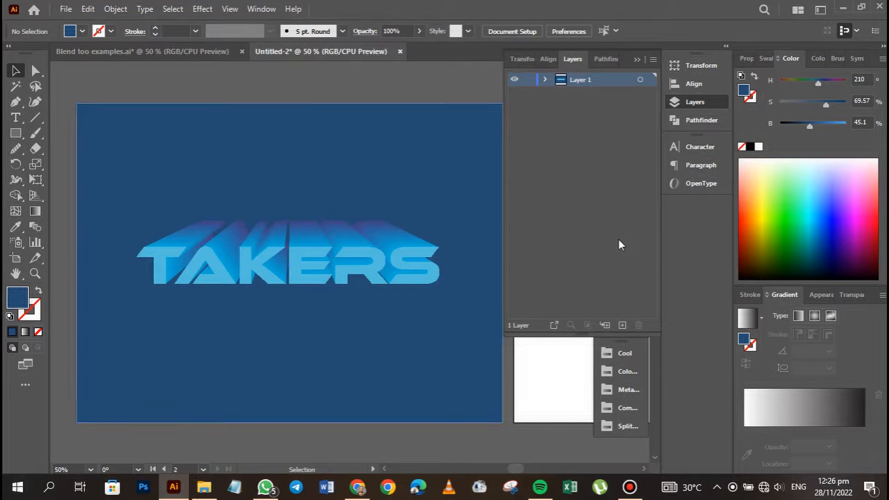
Create a new layer above Layer 1 for the second artboard's artwork.
{"action": "left_click", "coordinate": [622, 325]}
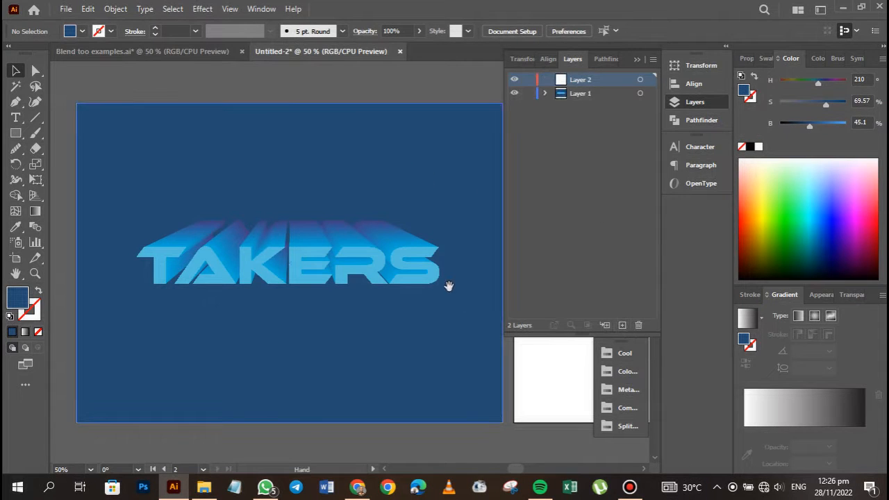
{"action": "left_click_drag", "start_coordinate": [446, 285], "coordinate": [175, 288]}
{"action": "left_click_drag", "start_coordinate": [366, 262], "coordinate": [240, 282]}
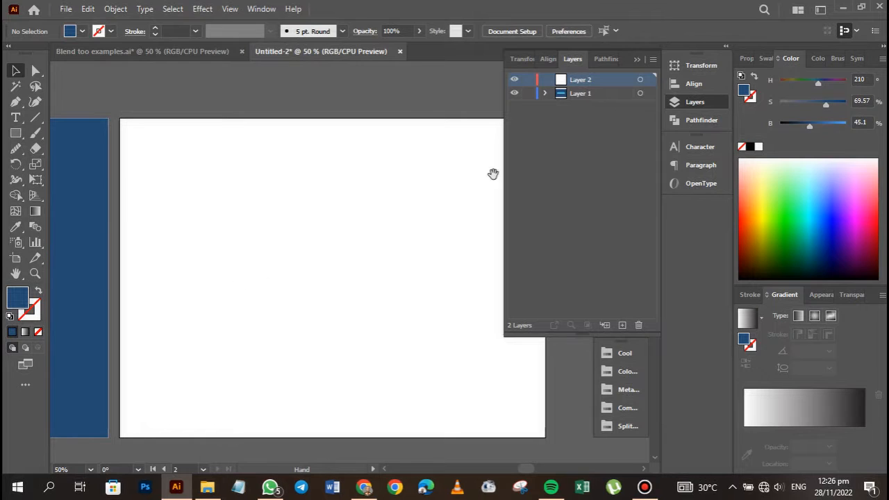
{"action": "left_click", "coordinate": [637, 61]}
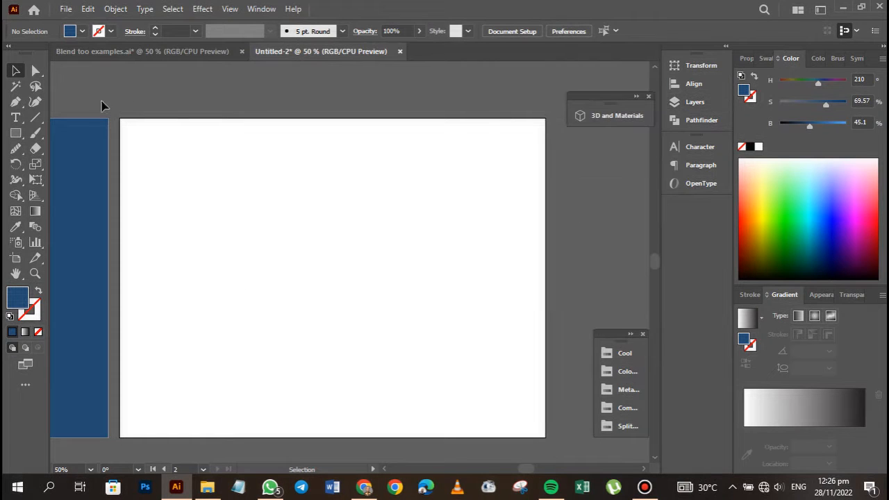
Draw a rectangle with a near-black fill and no stroke covering the entire second artboard.
{"action": "left_click", "coordinate": [16, 133]}
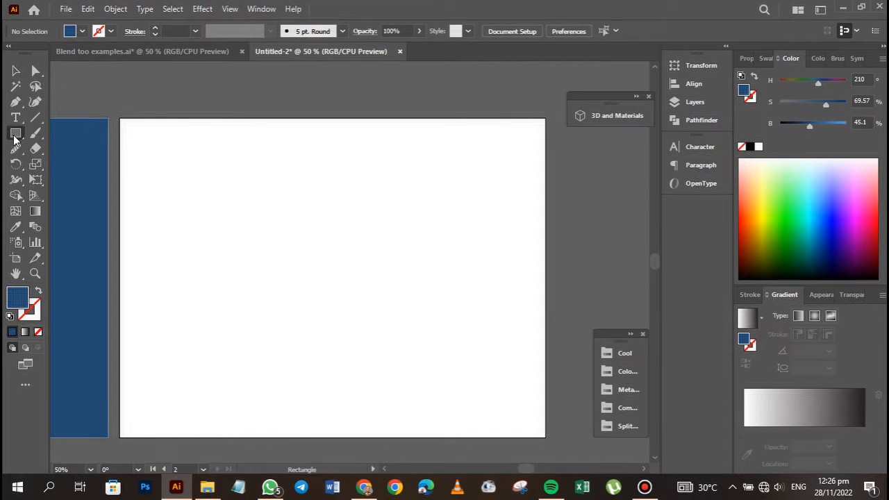
{"action": "left_click", "coordinate": [82, 35]}
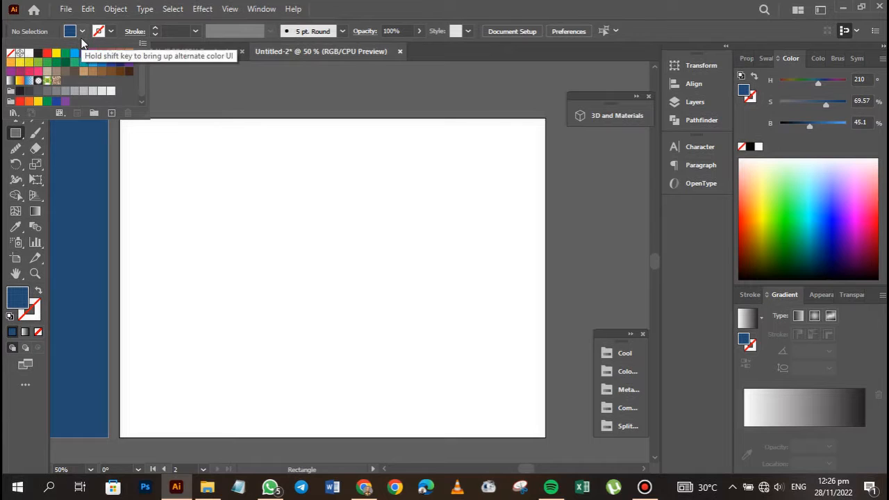
{"action": "left_click", "coordinate": [40, 59]}
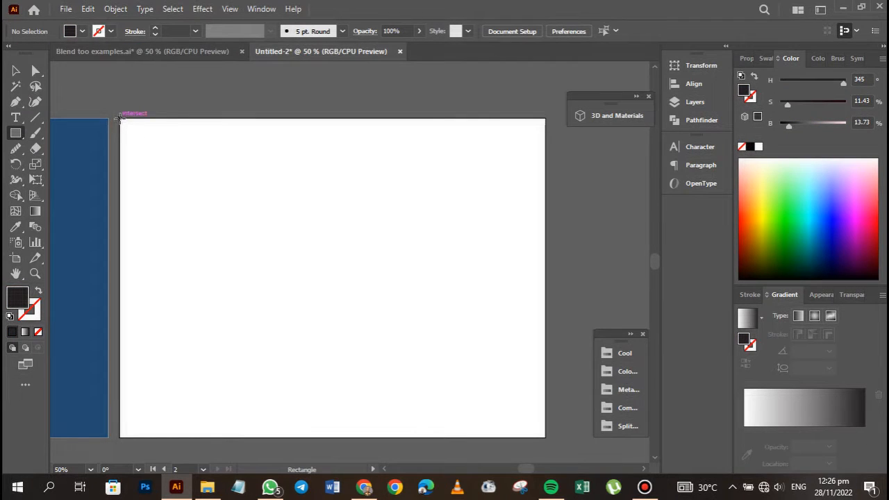
{"action": "left_click_drag", "start_coordinate": [120, 118], "coordinate": [545, 437]}
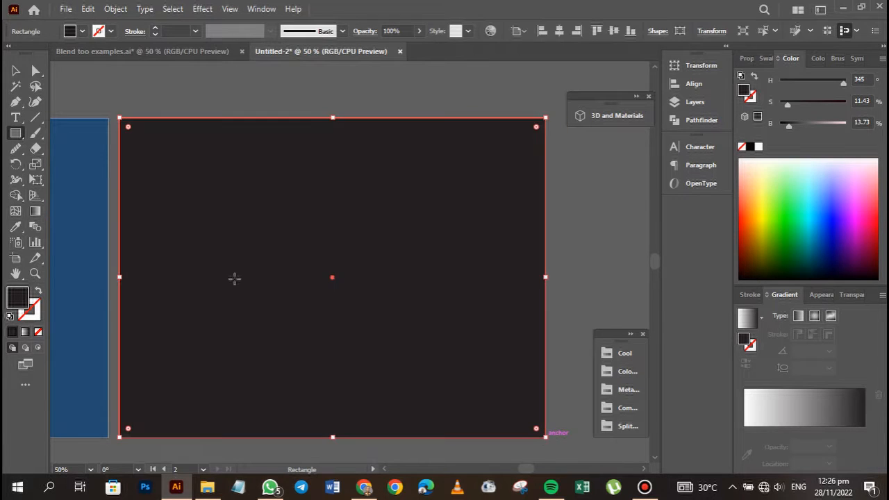
{"action": "left_click", "coordinate": [15, 71]}
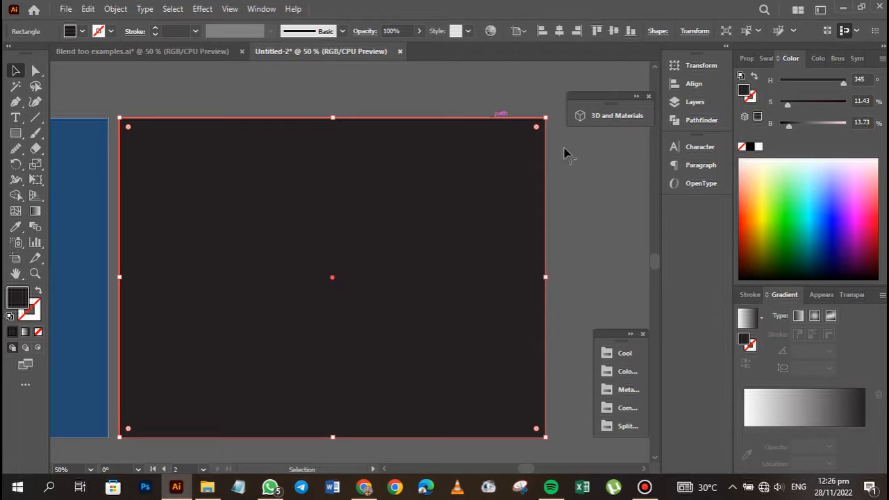
Lock the layer holding the dark rectangle and add another new layer above it.
{"action": "left_click", "coordinate": [694, 101]}
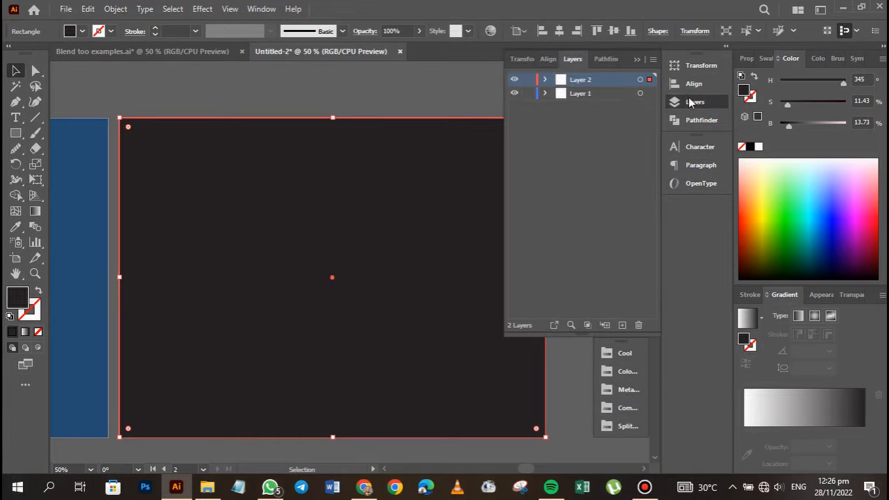
{"action": "left_click", "coordinate": [527, 79]}
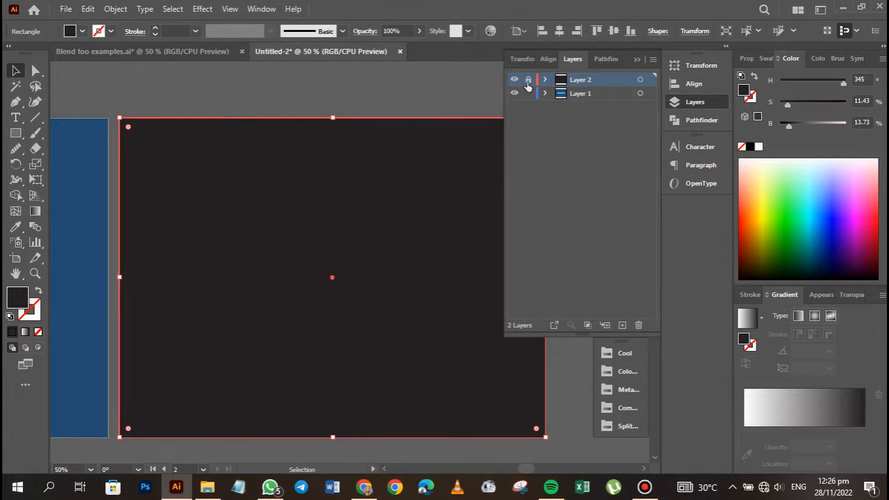
{"action": "left_click", "coordinate": [621, 326]}
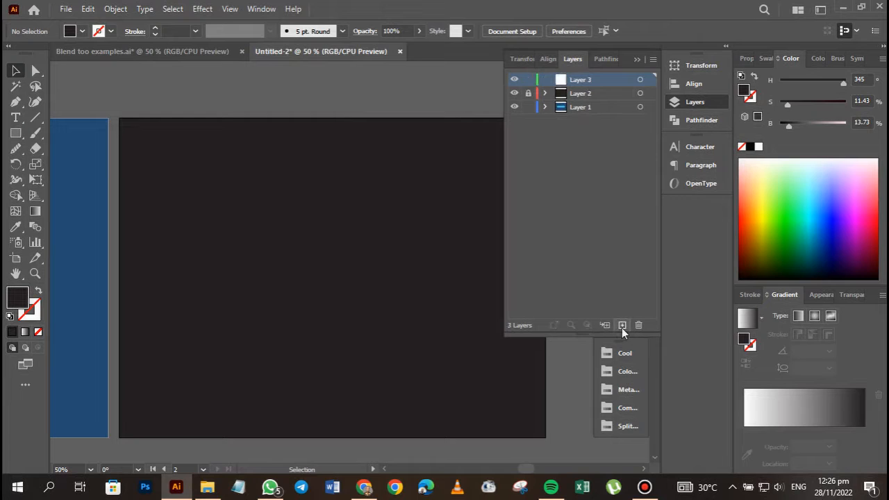
Rename the locked Layer 2 as "Background".
{"action": "left_click", "coordinate": [582, 94]}
{"action": "double_click", "coordinate": [582, 93]}
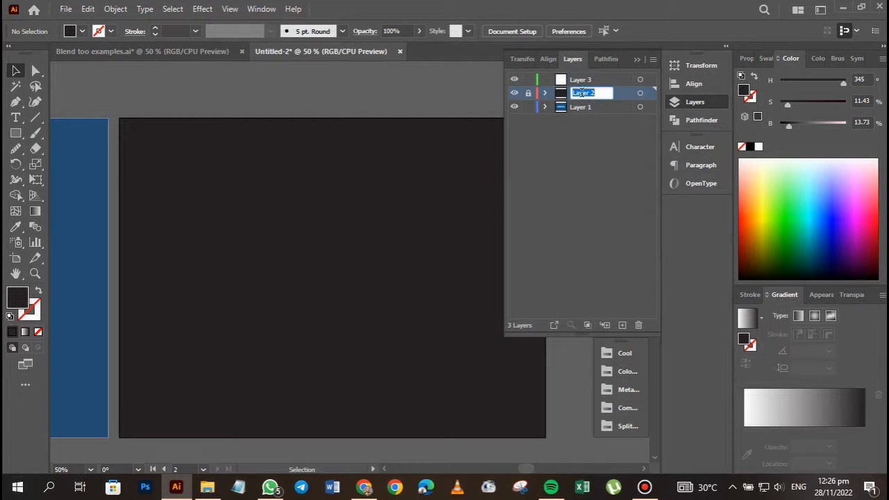
{"action": "type", "text": "Backgroung"}
{"action": "key", "text": "Return"}
{"action": "double_click", "coordinate": [597, 93]}
{"action": "key", "text": "BackSpace"}
{"action": "type", "text": "d"}
Rename Layer 1 as "Blend text 1" and make Layer 3 the active layer.
{"action": "left_click", "coordinate": [587, 109]}
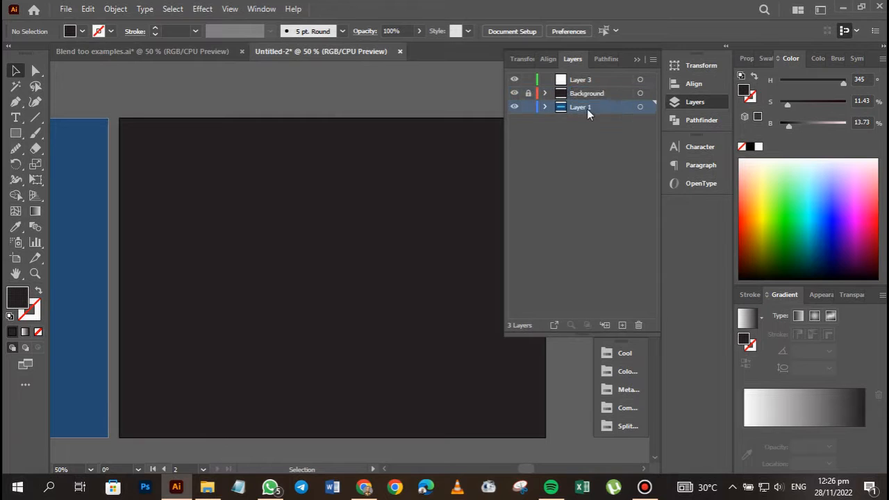
{"action": "double_click", "coordinate": [587, 108]}
{"action": "type", "text": "Blend text"}
{"action": "left_click", "coordinate": [587, 83]}
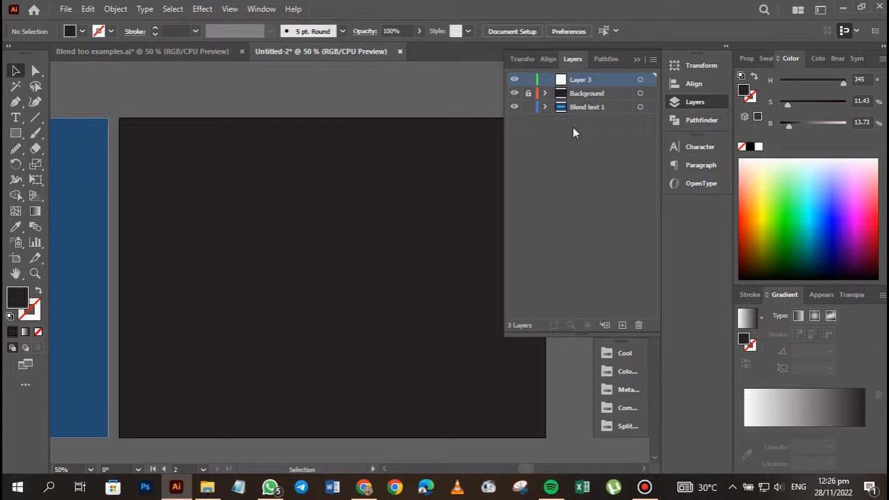
{"action": "left_click", "coordinate": [638, 61]}
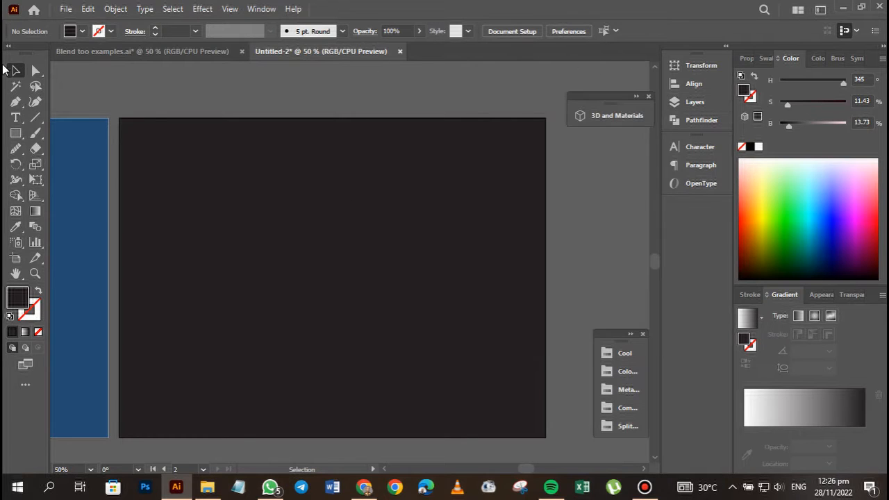
Draw a tall, narrow ellipse around the middle of the dark second artboard.
{"action": "right_click", "coordinate": [15, 134]}
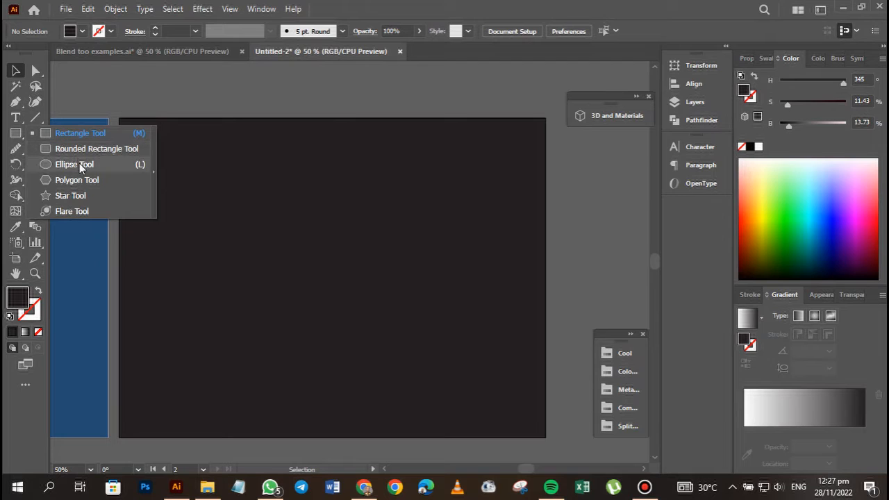
{"action": "left_click", "coordinate": [75, 165]}
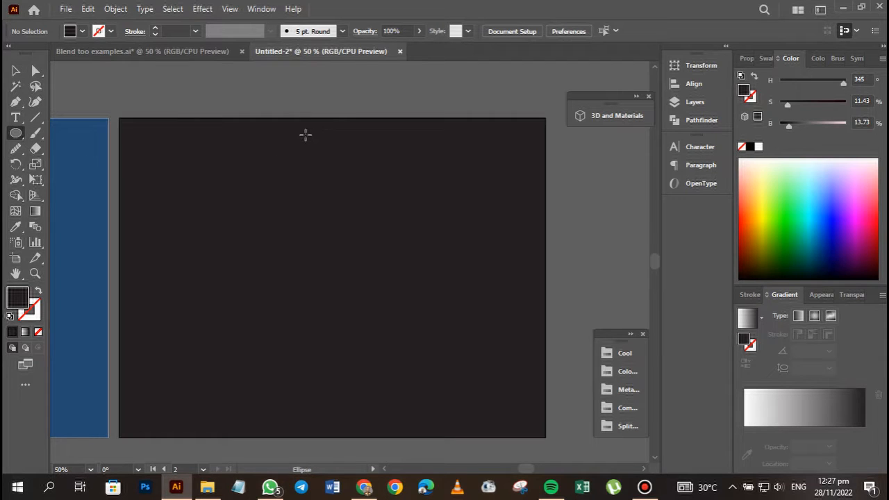
{"action": "left_click_drag", "start_coordinate": [305, 135], "coordinate": [374, 375]}
{"action": "key", "text": "ctrl+plus"}
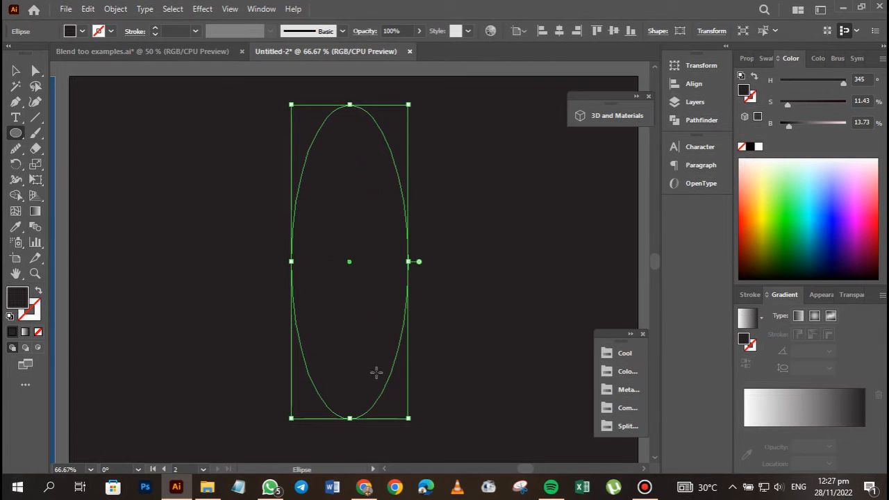
{"action": "key", "text": "space"}
{"action": "left_click_drag", "start_coordinate": [338, 324], "coordinate": [334, 303]}
{"action": "key", "text": "v"}
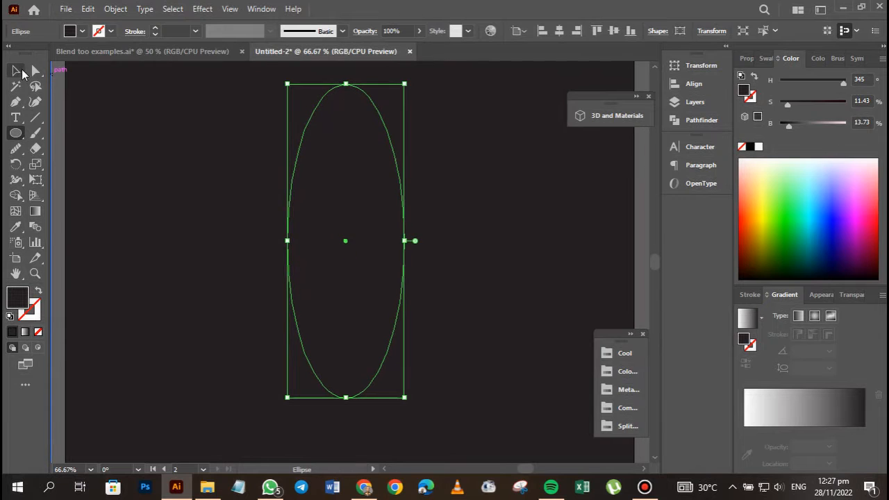
Swap the ellipse's fill and stroke, and colour the stroke with the yellow-green swatch from the first Split Complementary group.
{"action": "left_click", "coordinate": [38, 293]}
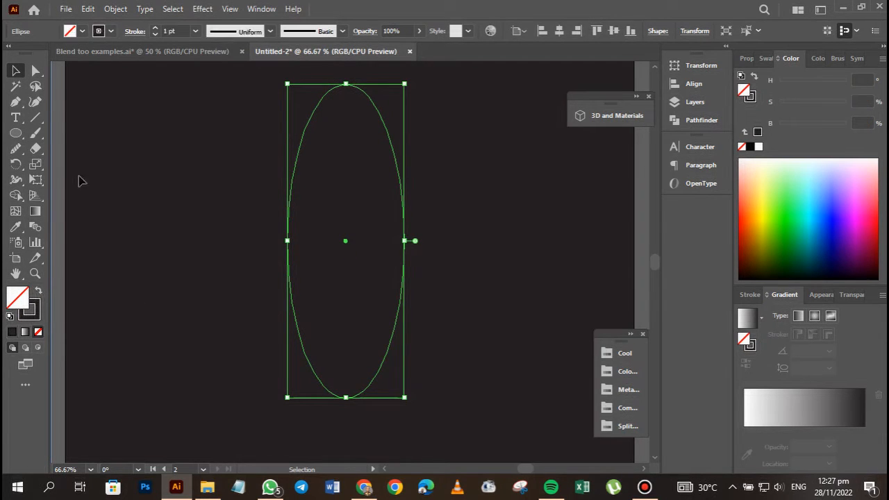
{"action": "left_click", "coordinate": [30, 316]}
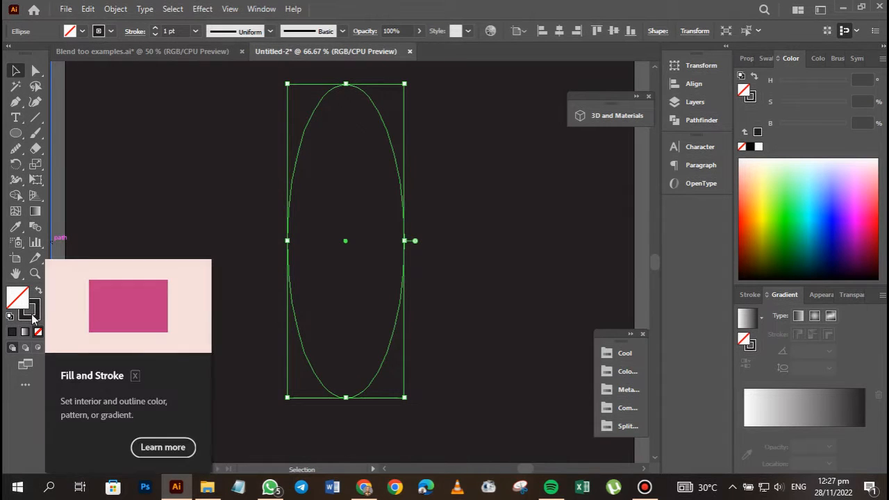
{"action": "left_click", "coordinate": [615, 426]}
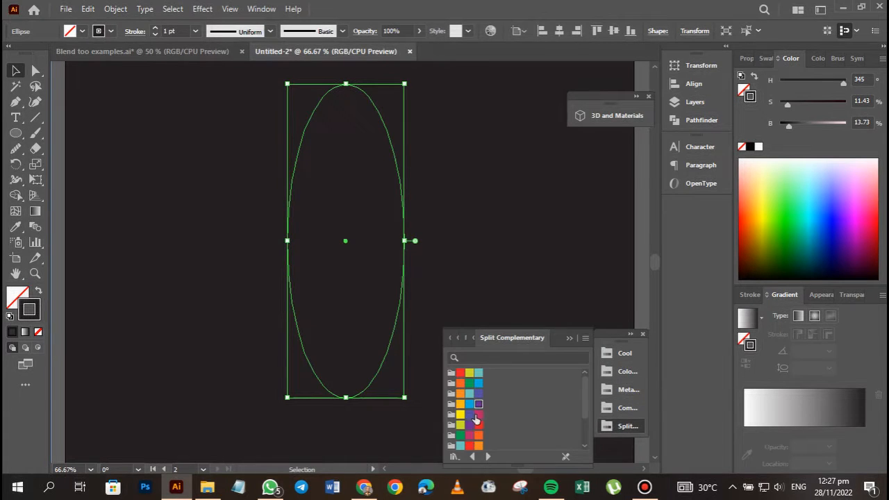
{"action": "left_click_drag", "start_coordinate": [563, 337], "coordinate": [570, 211]}
{"action": "left_click_drag", "start_coordinate": [527, 396], "coordinate": [526, 436]}
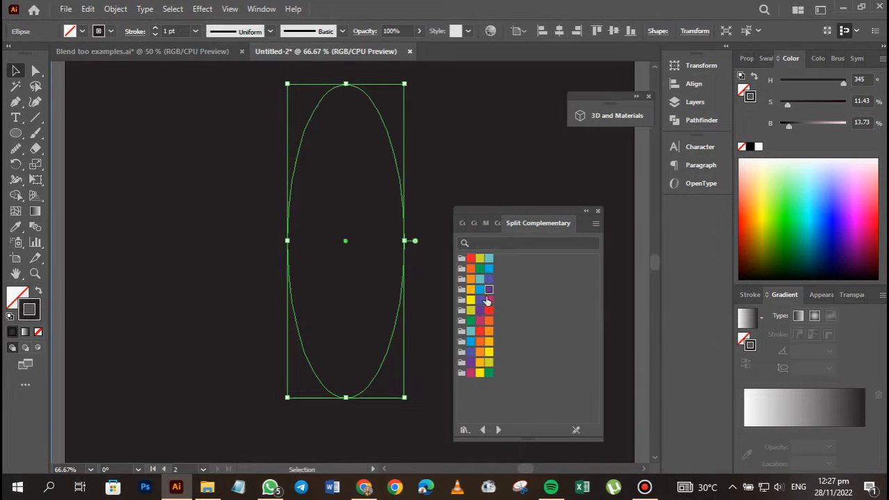
{"action": "left_click", "coordinate": [479, 258]}
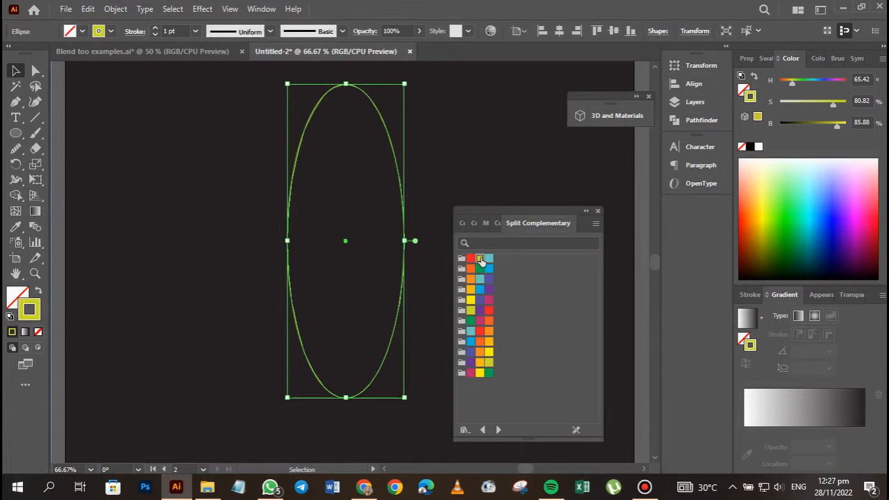
{"action": "left_click", "coordinate": [351, 269]}
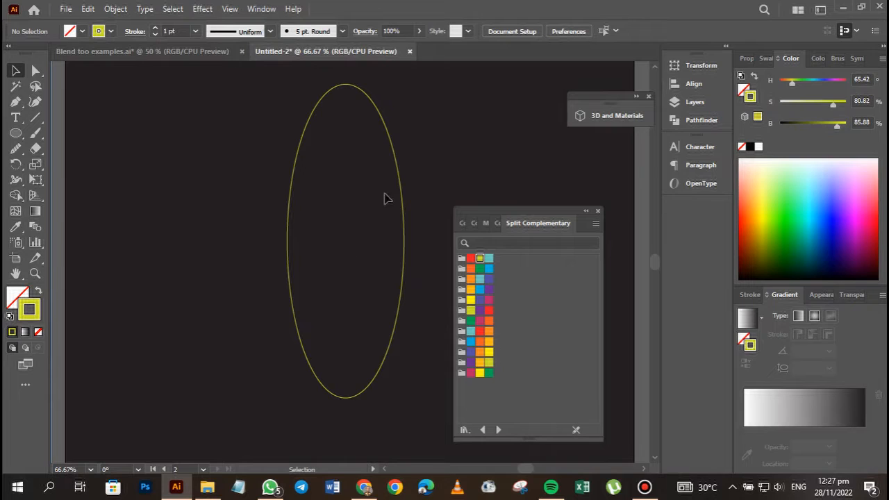
Give the ellipse's stroke round caps and make it a dashed line.
{"action": "key", "text": "ctrl+1"}
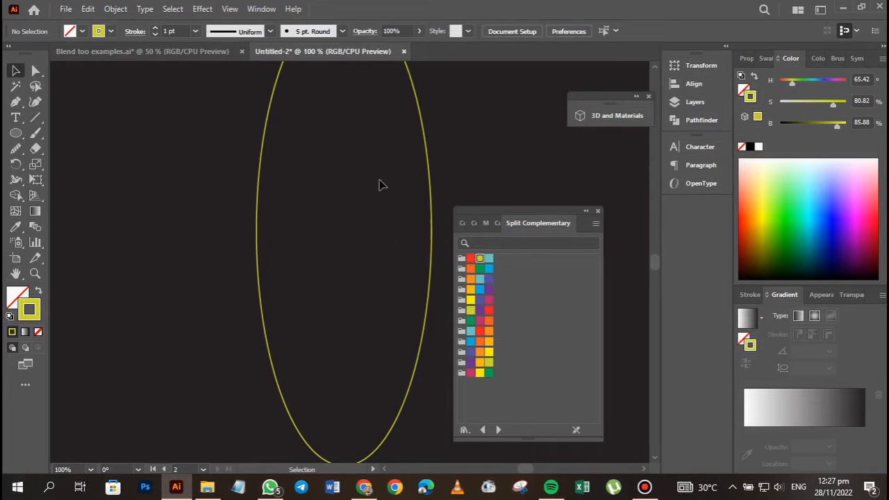
{"action": "left_click", "coordinate": [259, 199]}
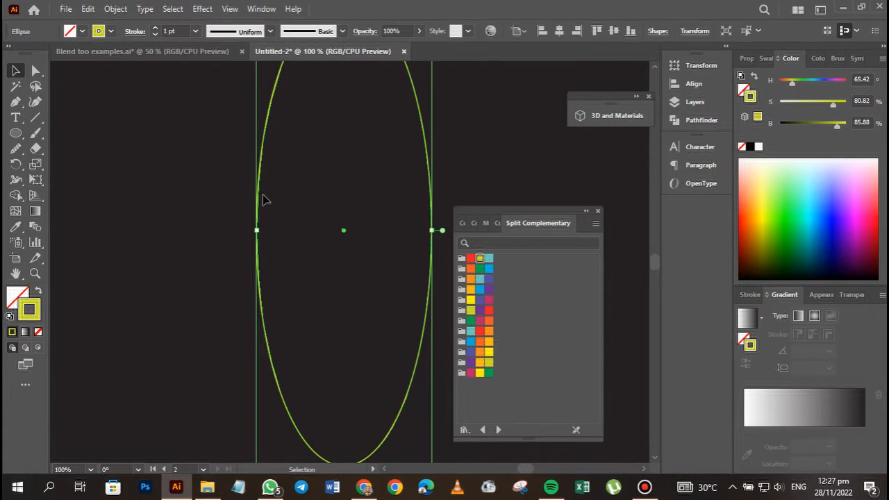
{"action": "left_click", "coordinate": [134, 32]}
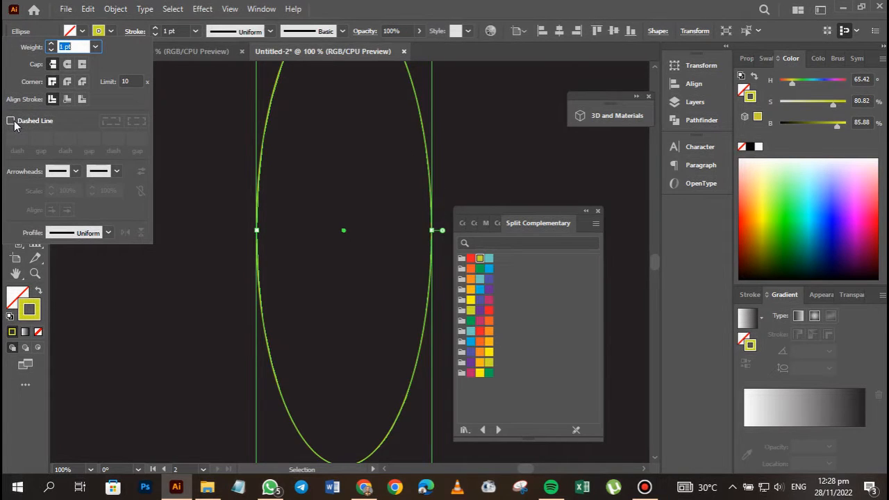
{"action": "left_click", "coordinate": [67, 67]}
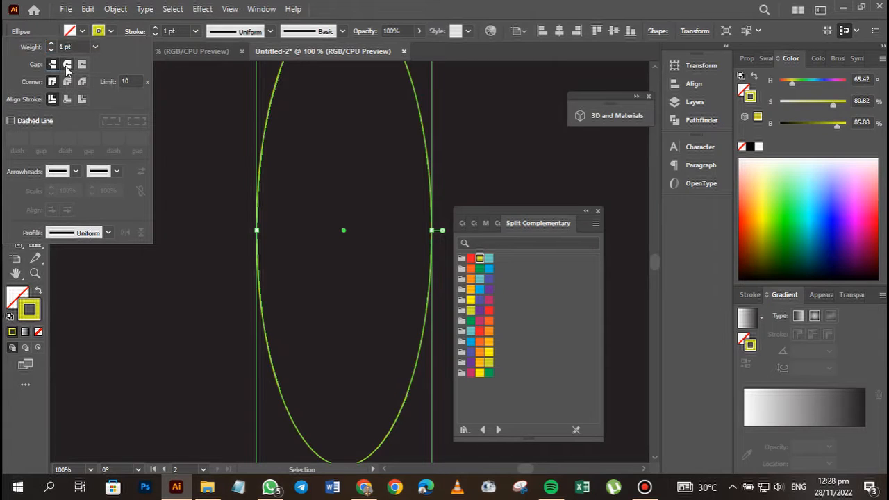
{"action": "left_click", "coordinate": [10, 122]}
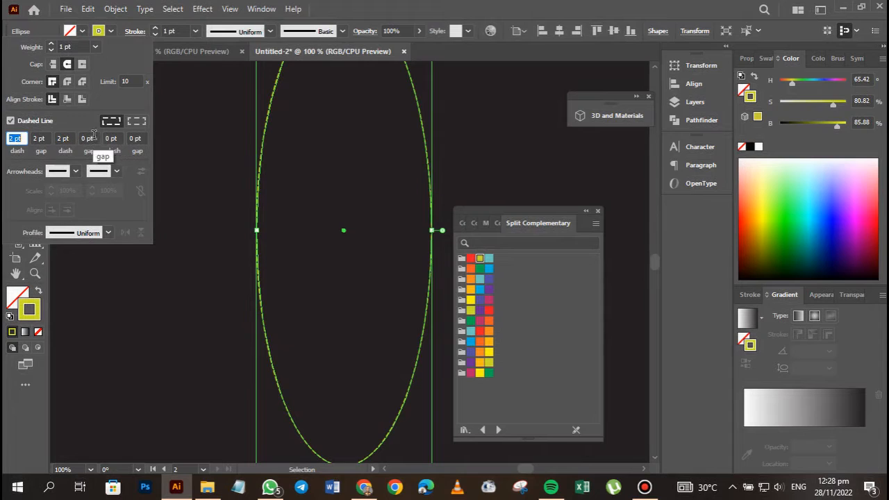
{"action": "left_click", "coordinate": [352, 172]}
{"action": "left_click", "coordinate": [464, 150]}
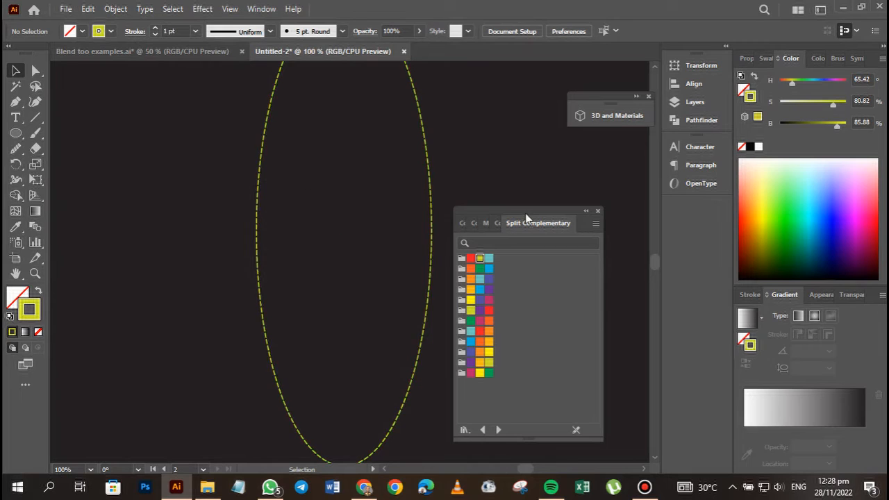
{"action": "key", "text": "ctrl+minus"}
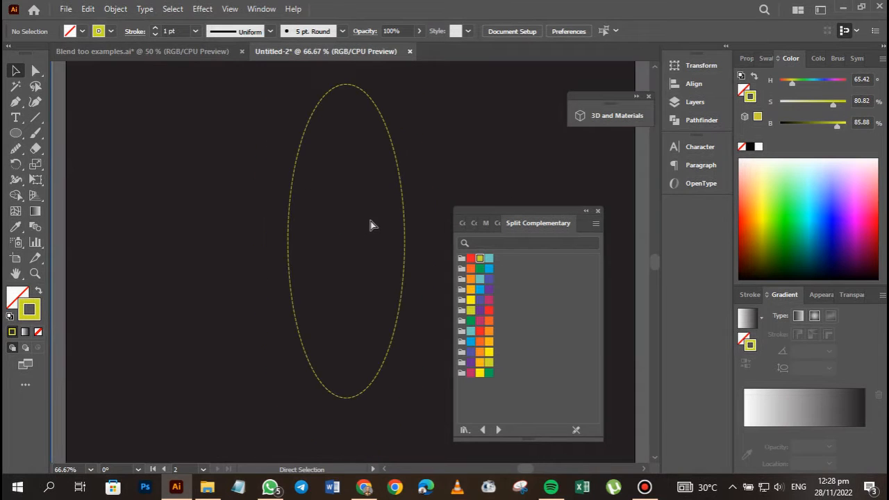
{"action": "left_click_drag", "start_coordinate": [361, 218], "coordinate": [354, 220]}
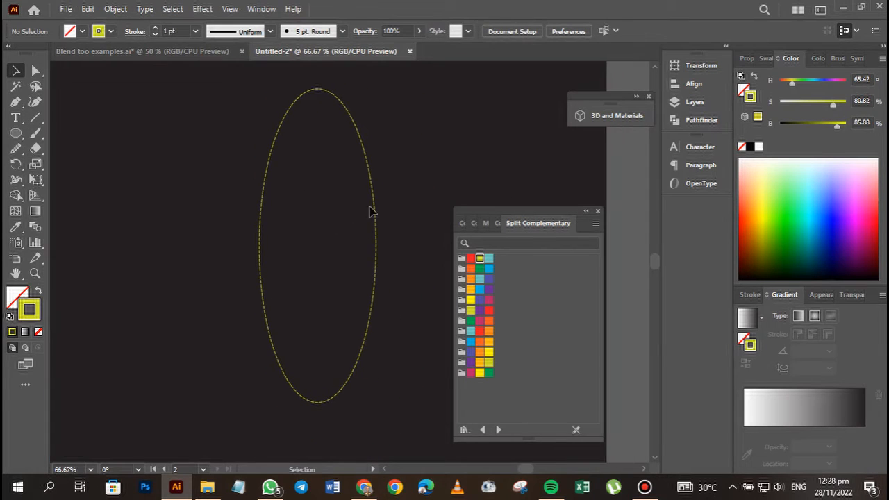
Select the ellipse and dock the floating swatch libraries and 3D and Materials panel with the other collapsed panels.
{"action": "left_click", "coordinate": [375, 203]}
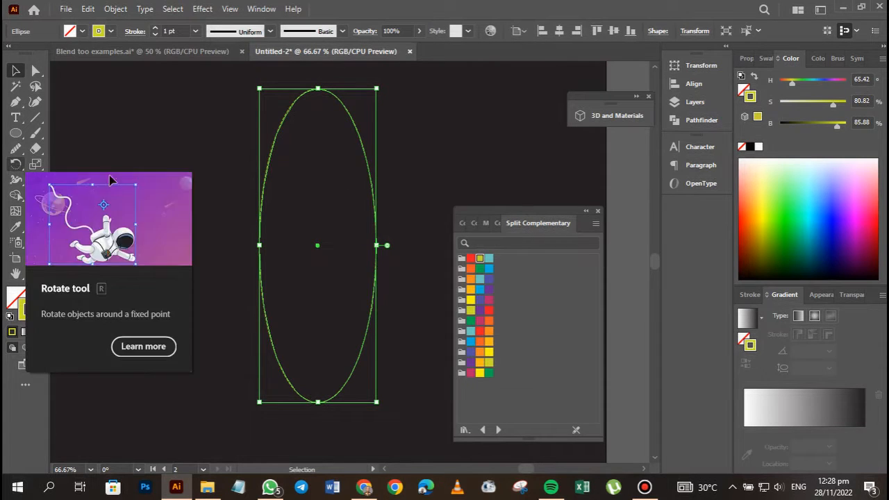
{"action": "left_click", "coordinate": [585, 211]}
{"action": "left_click_drag", "start_coordinate": [491, 220], "coordinate": [671, 213]}
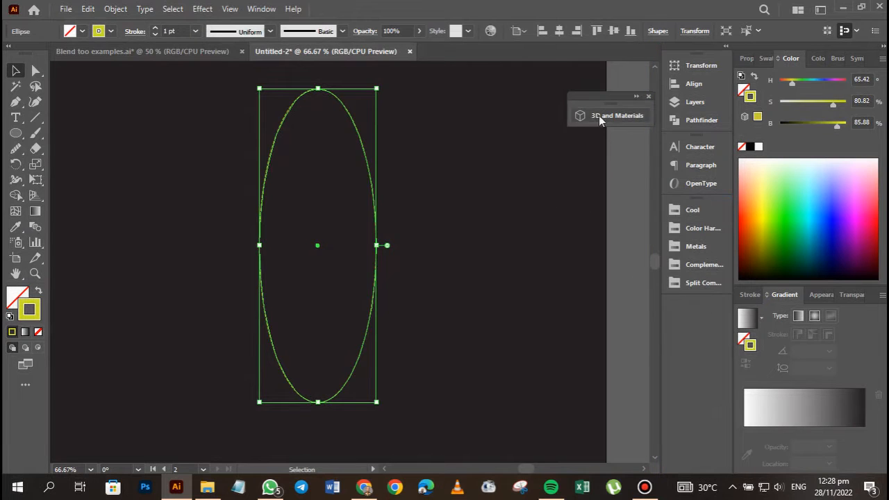
{"action": "left_click_drag", "start_coordinate": [601, 105], "coordinate": [697, 312]}
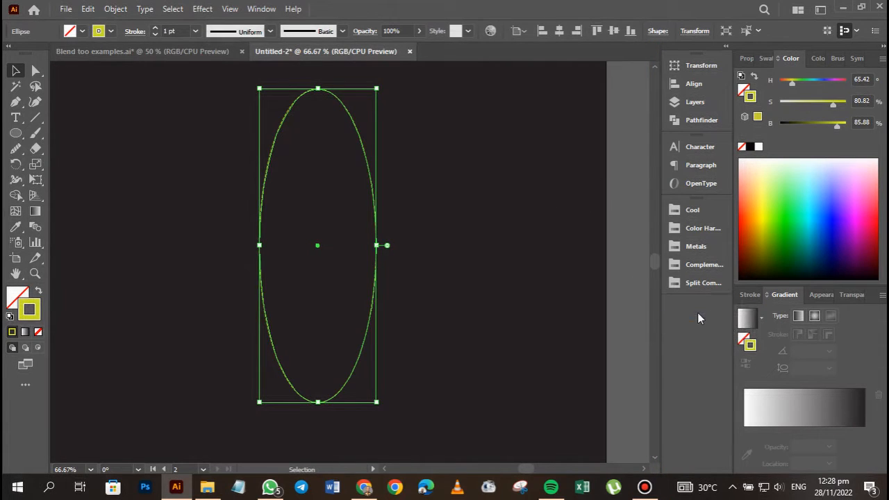
{"action": "left_click", "coordinate": [21, 166]}
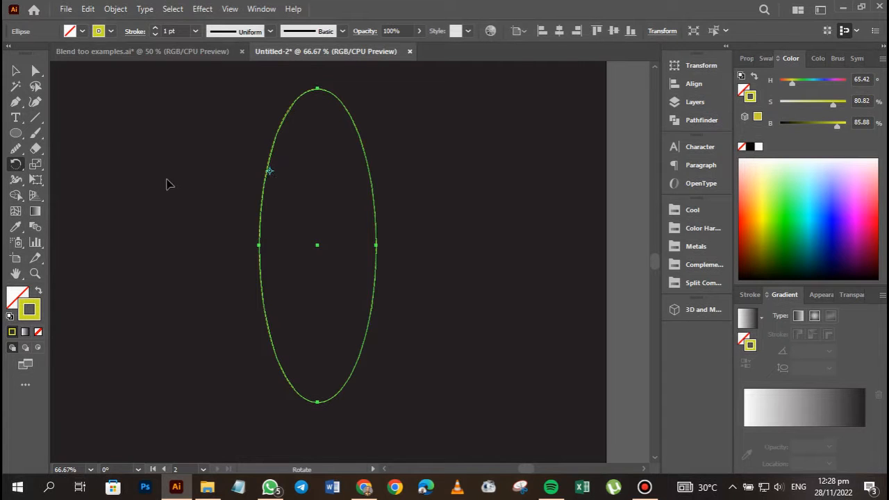
{"action": "key", "text": "v"}
{"action": "double_click", "coordinate": [18, 165]}
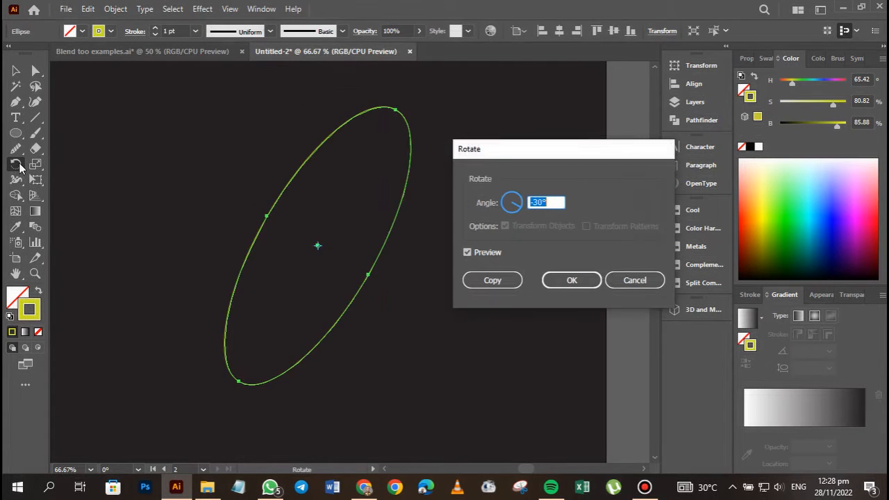
{"action": "left_click", "coordinate": [629, 283]}
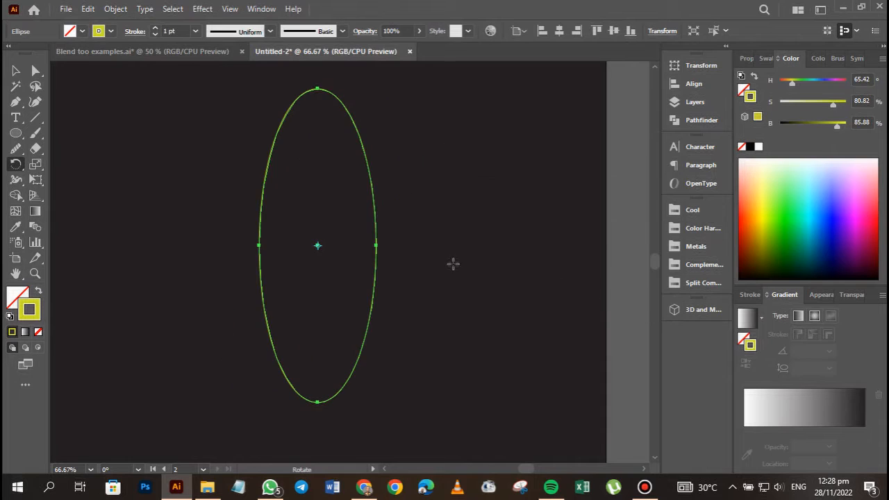
Create a copy of the ellipse rotated by -30° about its centre, and repeat the transformation four more times to complete the flower shape.
{"action": "double_click", "coordinate": [15, 167]}
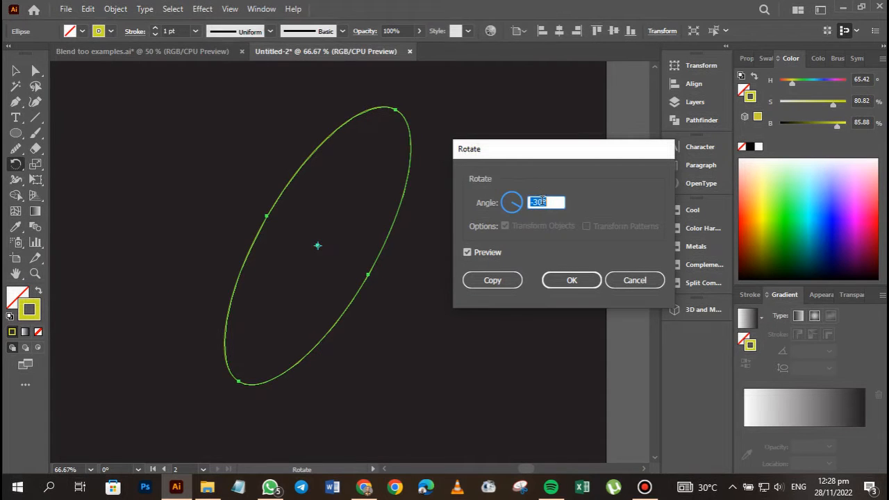
{"action": "left_click", "coordinate": [489, 280]}
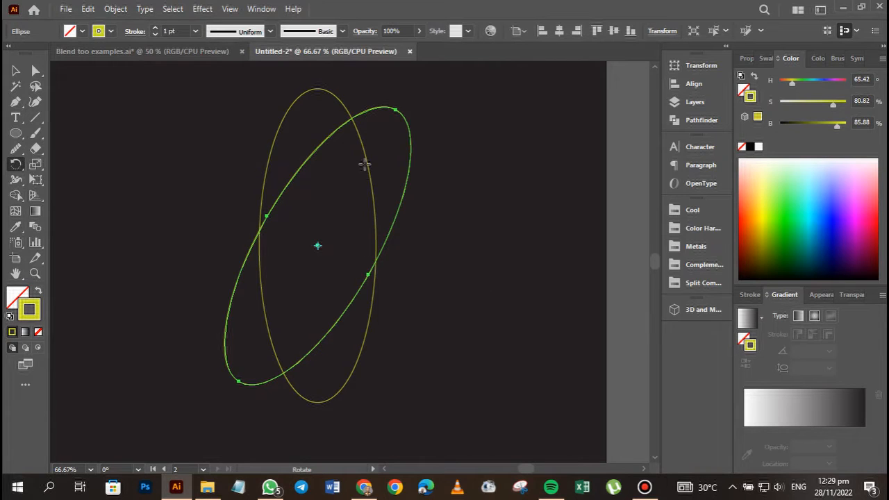
{"action": "key", "text": "ctrl"}
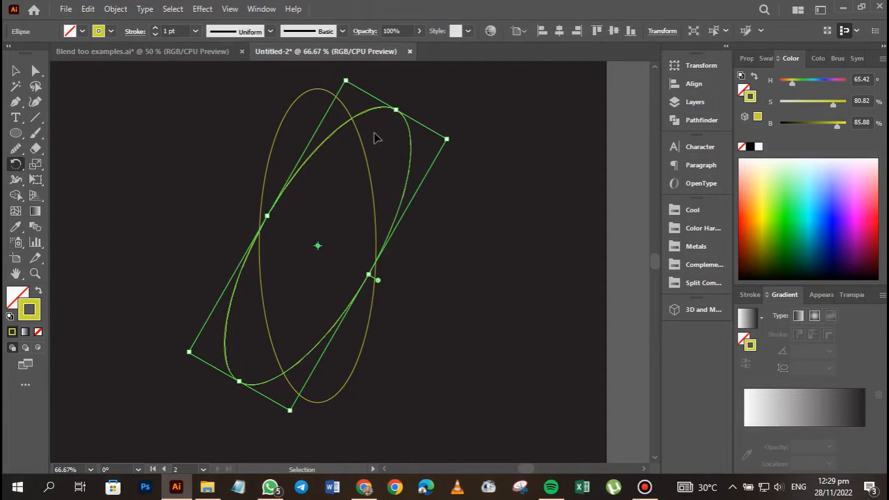
{"action": "key", "text": "ctrl+d"}
{"action": "key", "text": "ctrl+d"}
{"action": "key", "text": "ctrl+d"}
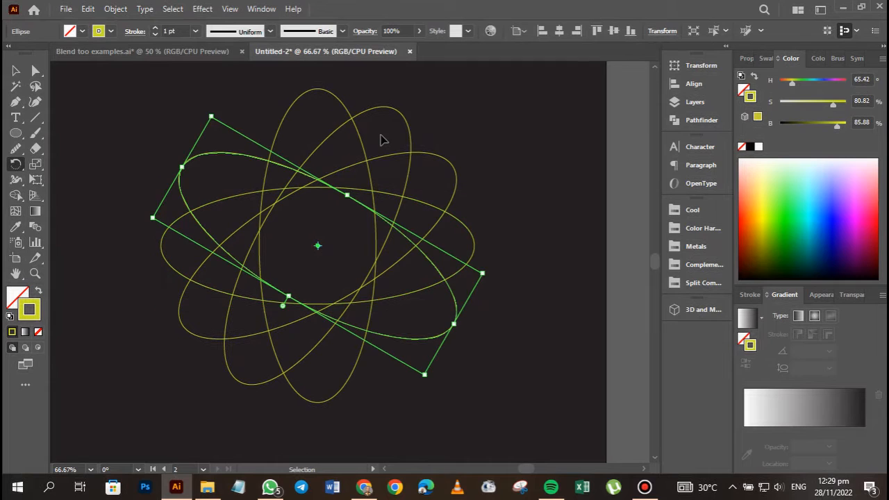
{"action": "key", "text": "ctrl+d"}
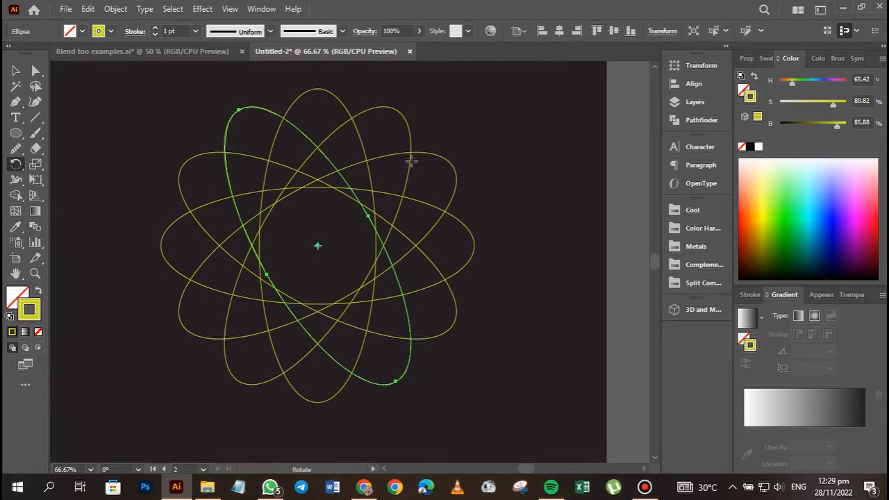
{"action": "key", "text": "v"}
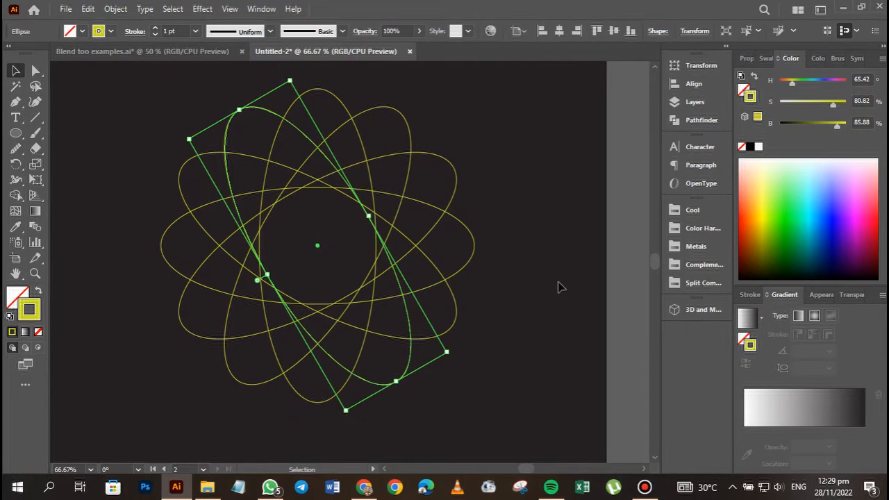
{"action": "left_click", "coordinate": [506, 292]}
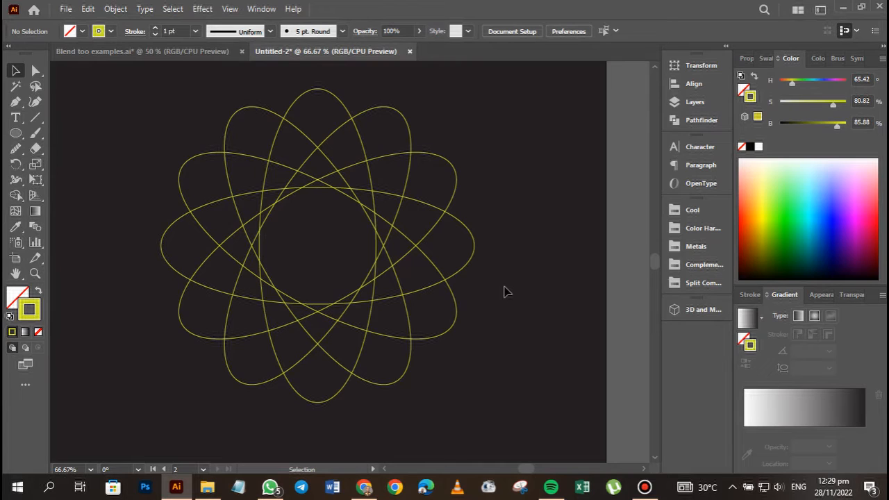
Colour the strokes of the first two rotated ellipses clockwise from the vertical one teal and blue-violet, using Split Complementary swatches.
{"action": "left_click", "coordinate": [386, 113]}
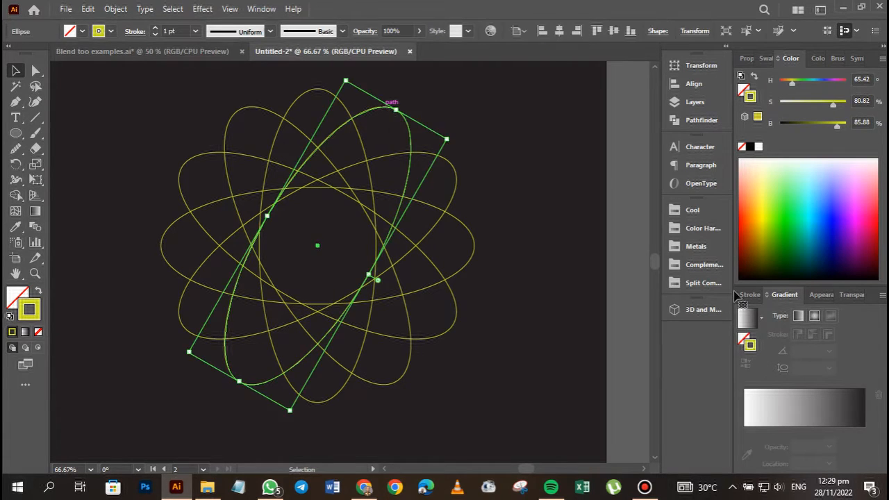
{"action": "left_click", "coordinate": [698, 285]}
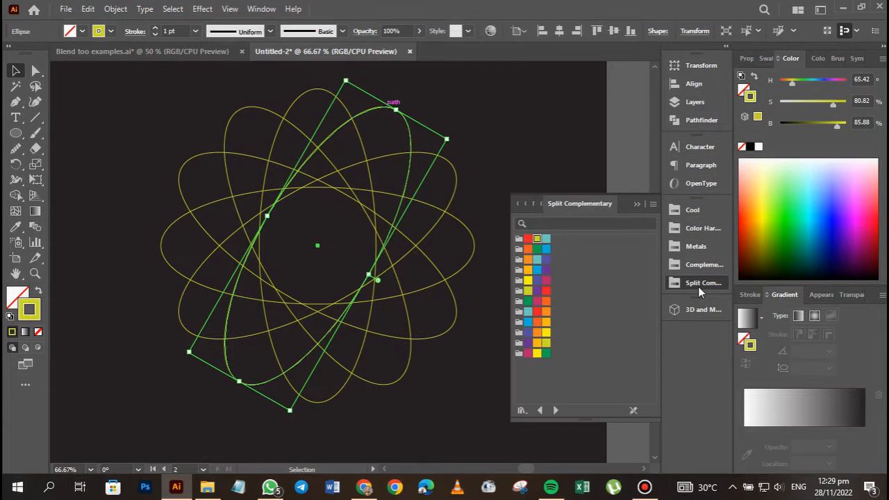
{"action": "left_click", "coordinate": [546, 239]}
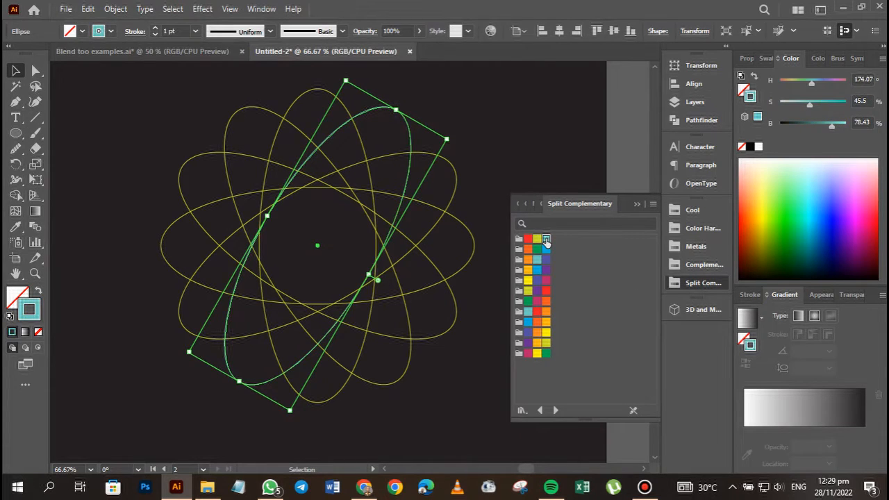
{"action": "left_click", "coordinate": [458, 179]}
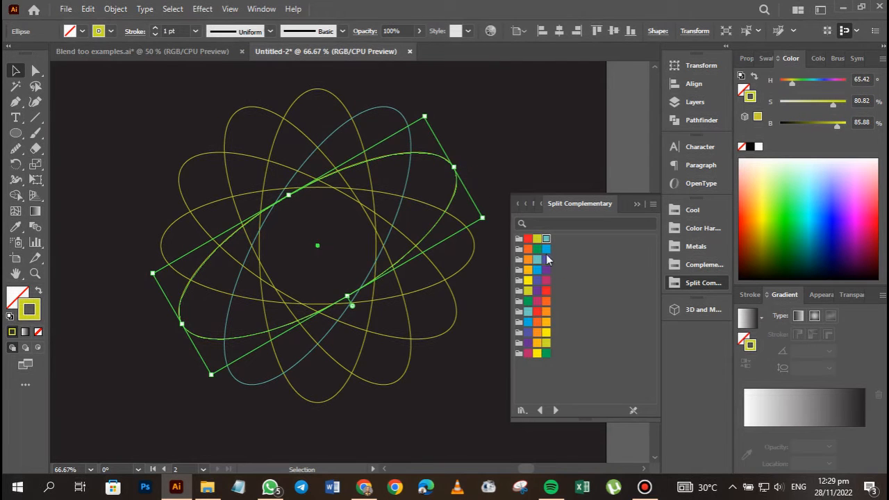
{"action": "left_click", "coordinate": [546, 260]}
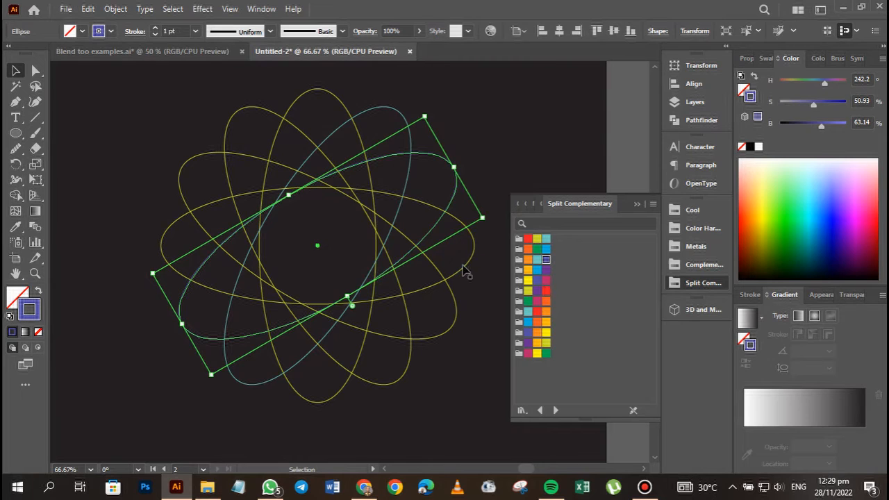
Colour the horizontal ellipse's stroke magenta and the next ellipse clockwise red, using Split Complementary swatches.
{"action": "left_click", "coordinate": [471, 252]}
{"action": "left_click", "coordinate": [545, 281]}
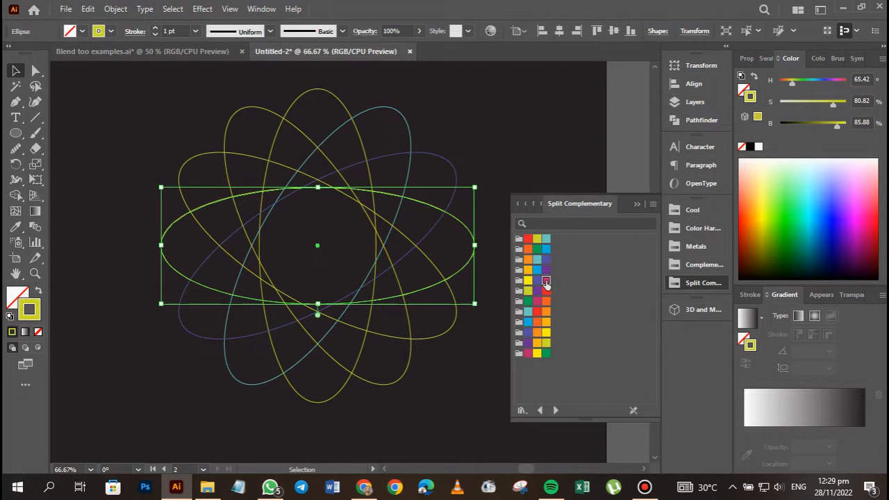
{"action": "left_click", "coordinate": [456, 331]}
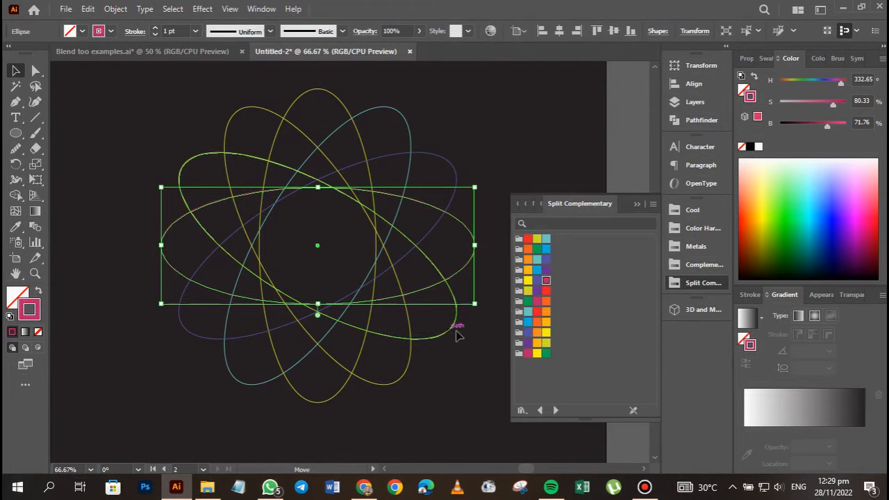
{"action": "left_click", "coordinate": [546, 290]}
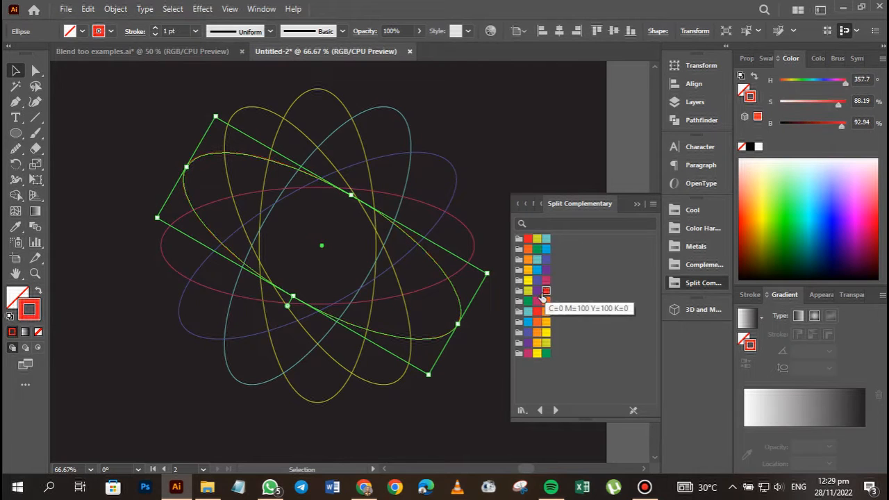
Colour the stroke of the last yellow-green rotated ellipse orange with a Split Complementary swatch and collapse the swatch library.
{"action": "left_click", "coordinate": [403, 374]}
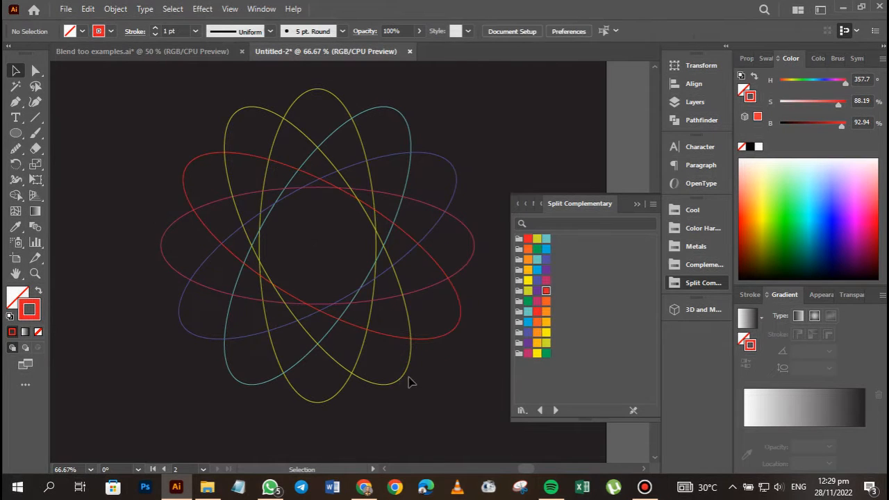
{"action": "left_click", "coordinate": [406, 375]}
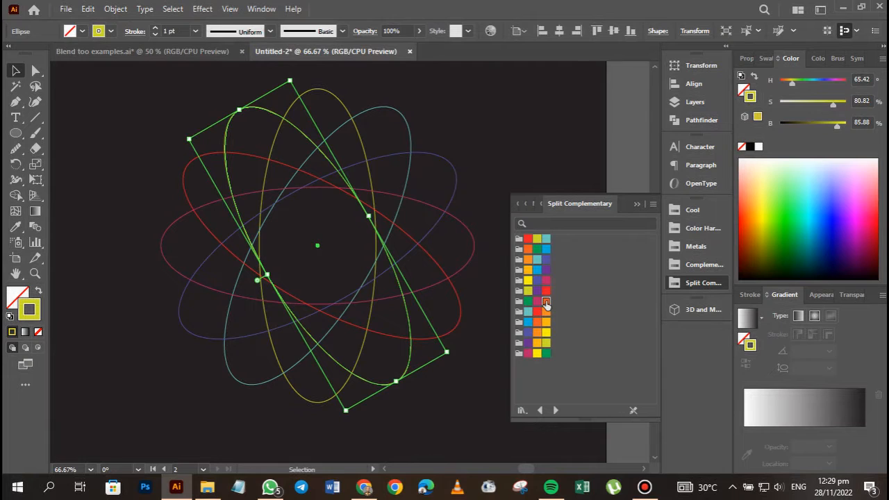
{"action": "left_click", "coordinate": [546, 303]}
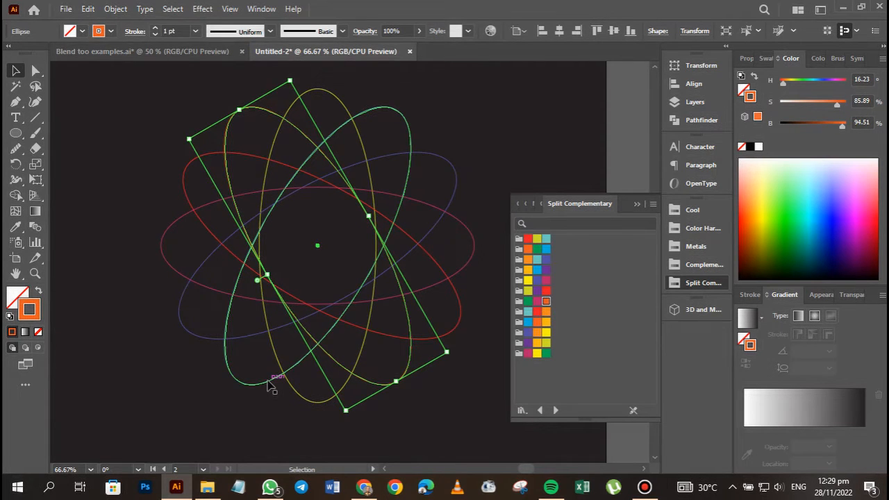
{"action": "left_click", "coordinate": [176, 400]}
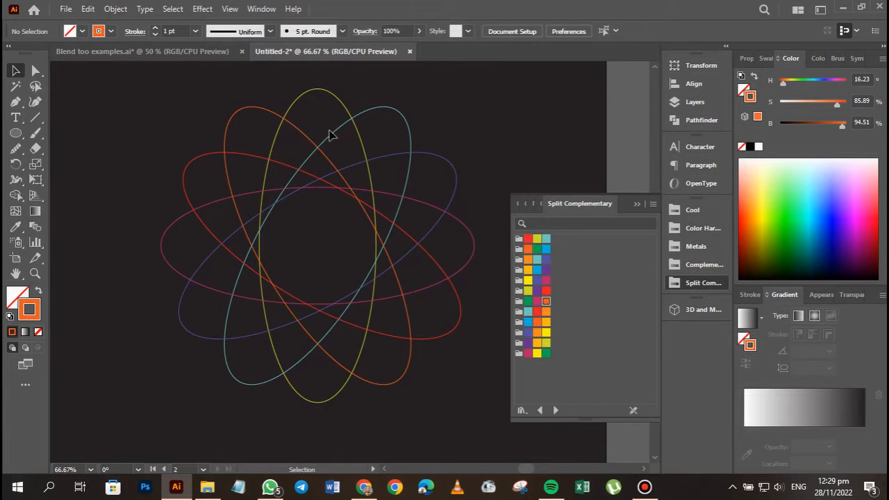
{"action": "left_click", "coordinate": [637, 204]}
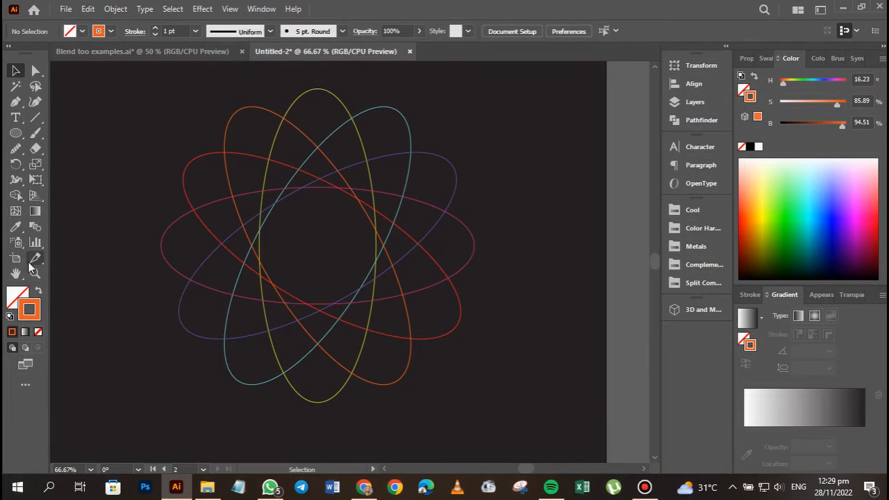
Blend the ellipses clockwise from the vertical yellow-green one through teal, blue-violet, magenta and red to orange with the Blend tool, then deselect.
{"action": "left_click", "coordinate": [38, 226]}
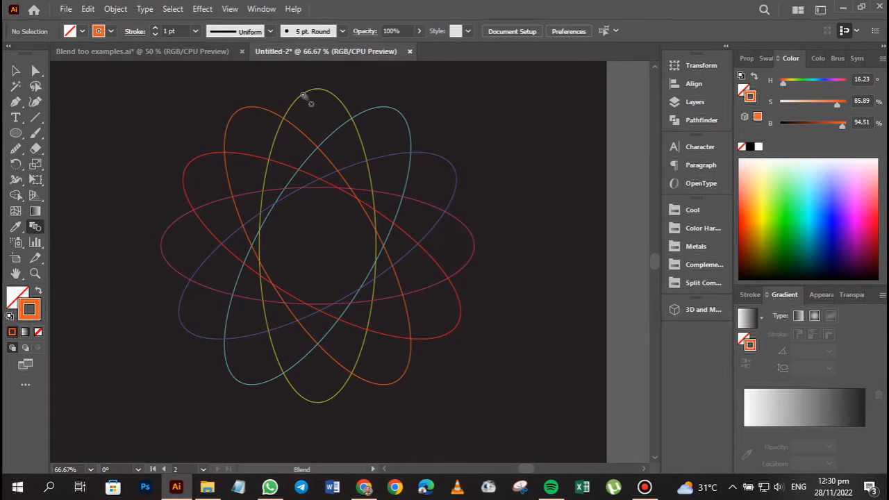
{"action": "left_click", "coordinate": [377, 109]}
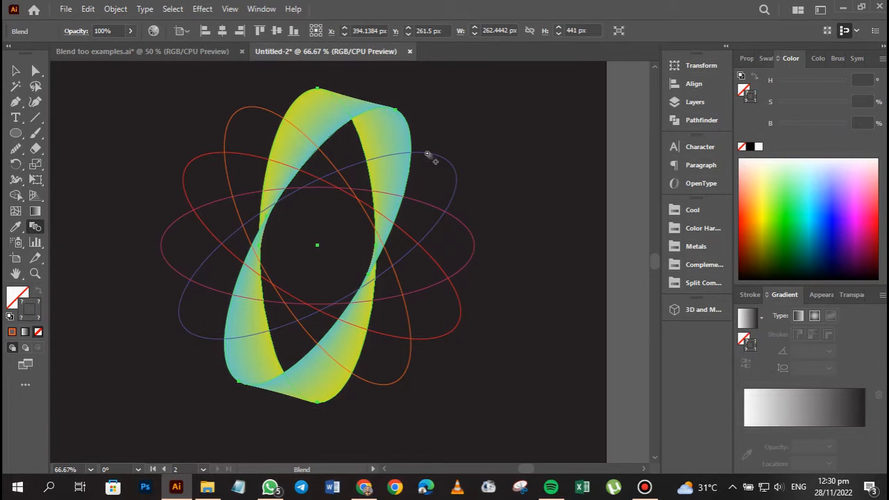
{"action": "left_click", "coordinate": [453, 220]}
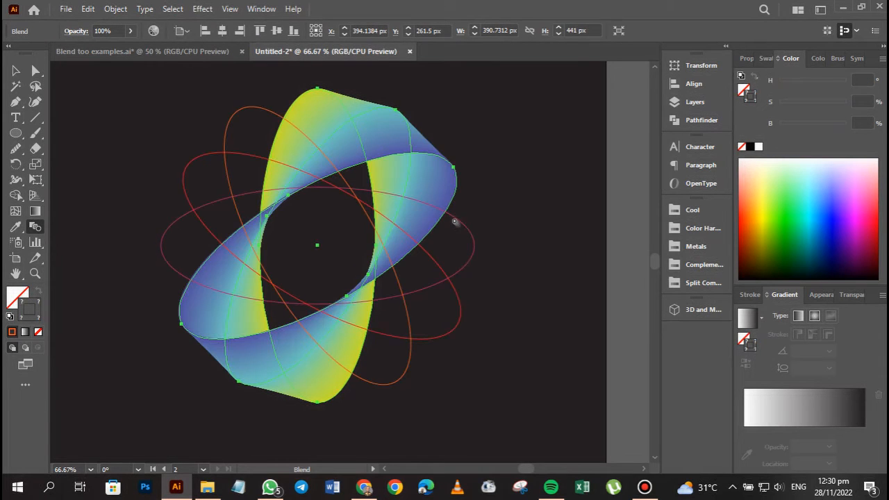
{"action": "left_click", "coordinate": [459, 222]}
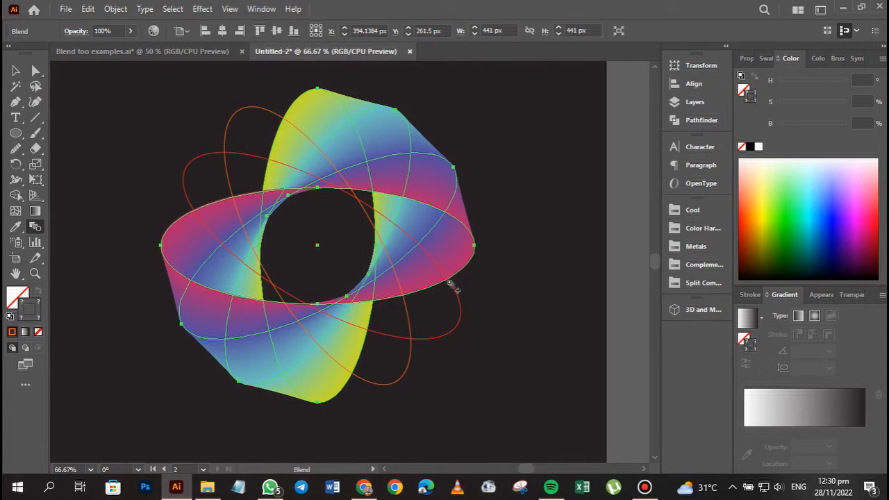
{"action": "left_click", "coordinate": [449, 282]}
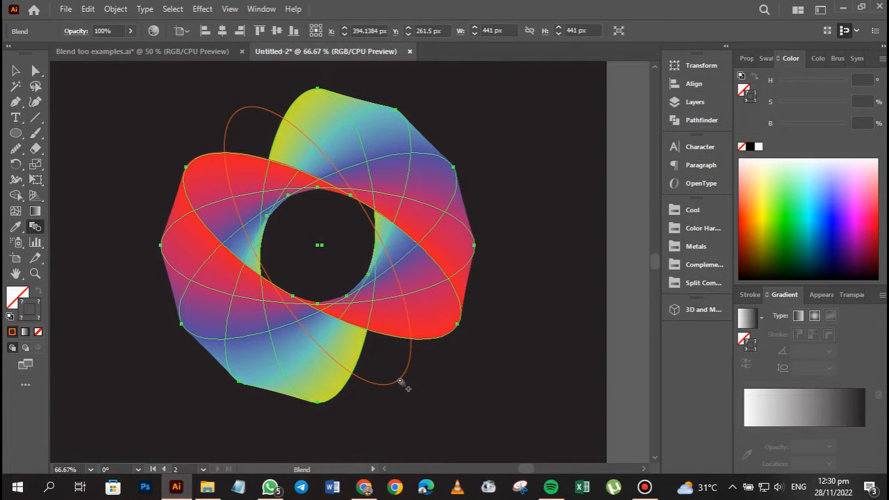
{"action": "key", "text": "ctrl+z"}
{"action": "key", "text": "ctrl+shift+z"}
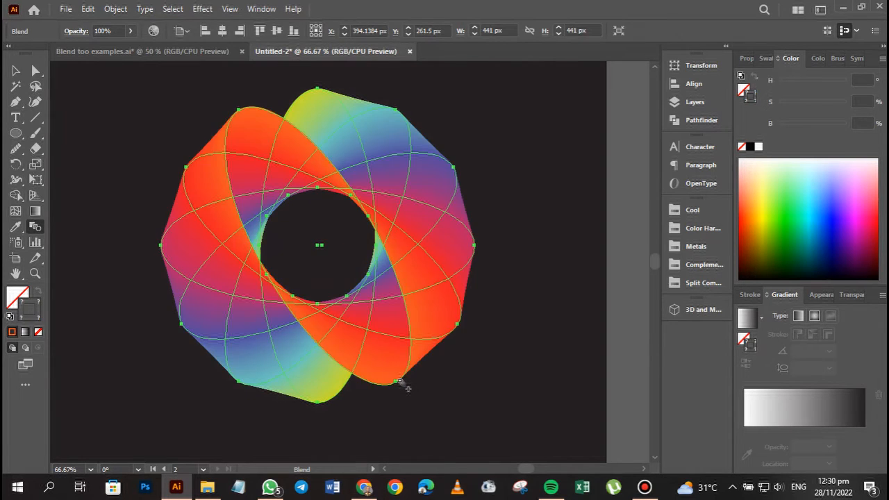
{"action": "left_click", "coordinate": [15, 72]}
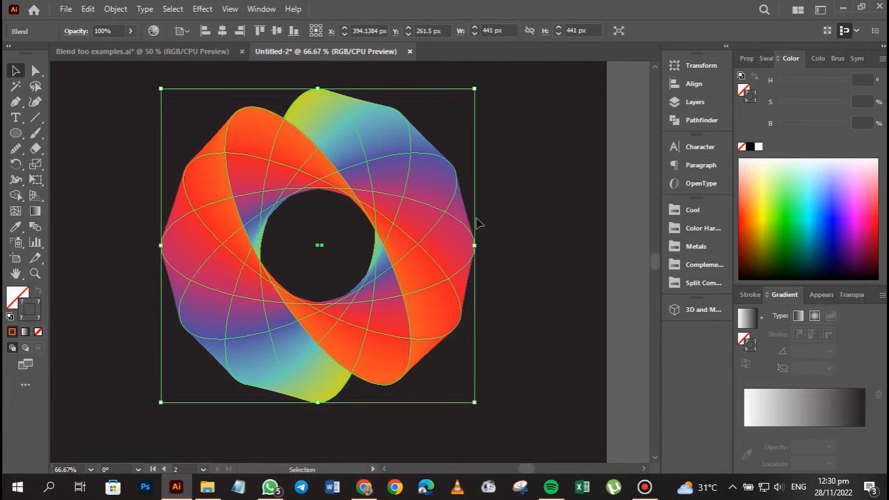
{"action": "left_click", "coordinate": [507, 232]}
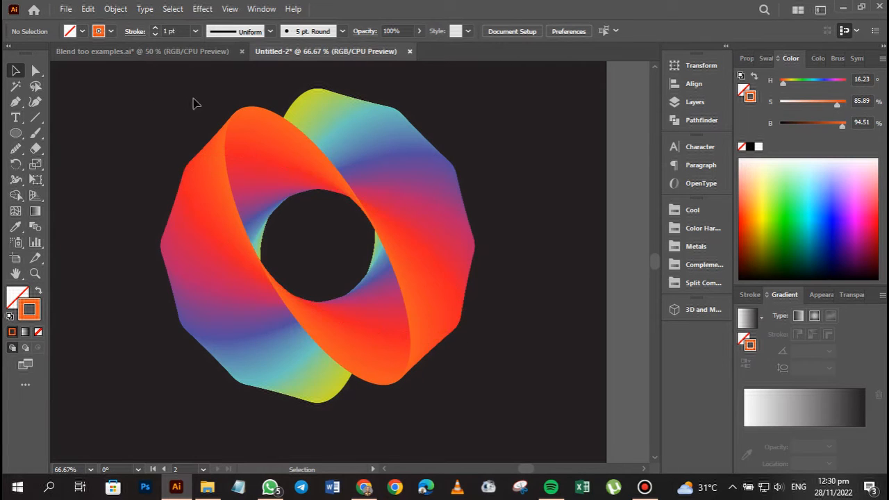
Set the blend's spacing to 25 specified steps.
{"action": "left_click_drag", "start_coordinate": [181, 93], "coordinate": [440, 369]}
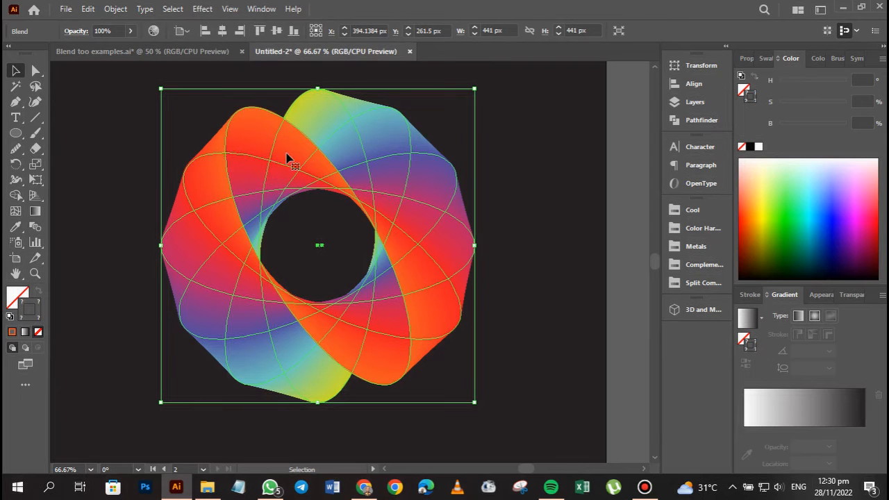
{"action": "left_click", "coordinate": [113, 10]}
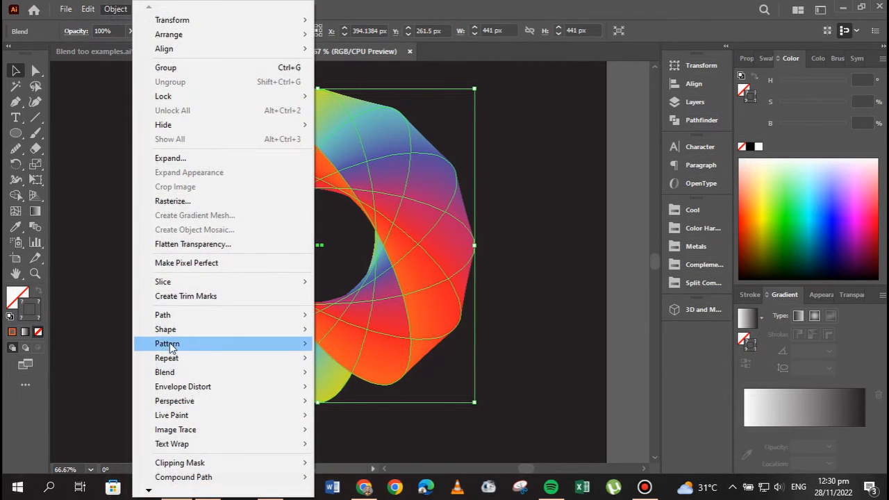
{"action": "mouse_move", "coordinate": [171, 371]}
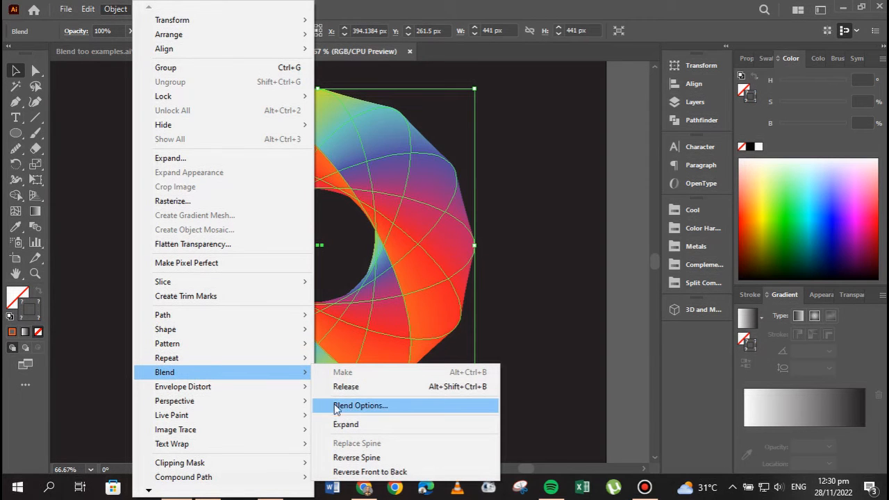
{"action": "left_click", "coordinate": [341, 407]}
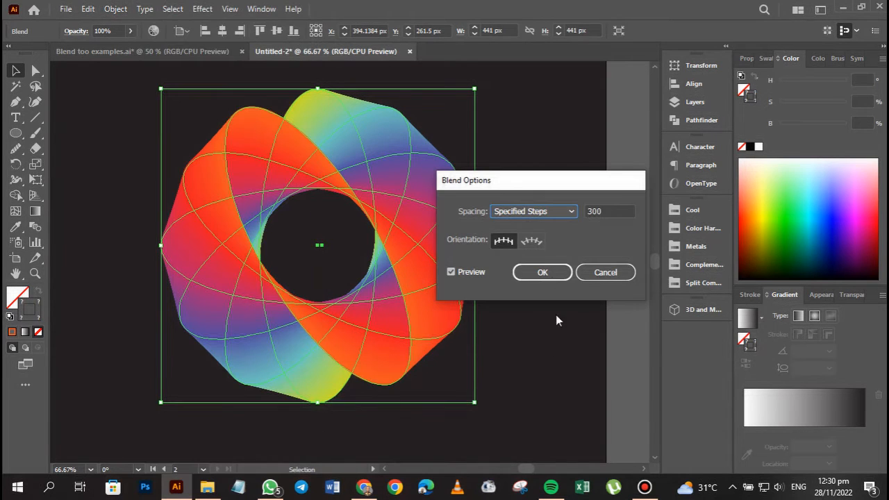
{"action": "left_click_drag", "start_coordinate": [609, 211], "coordinate": [569, 213]}
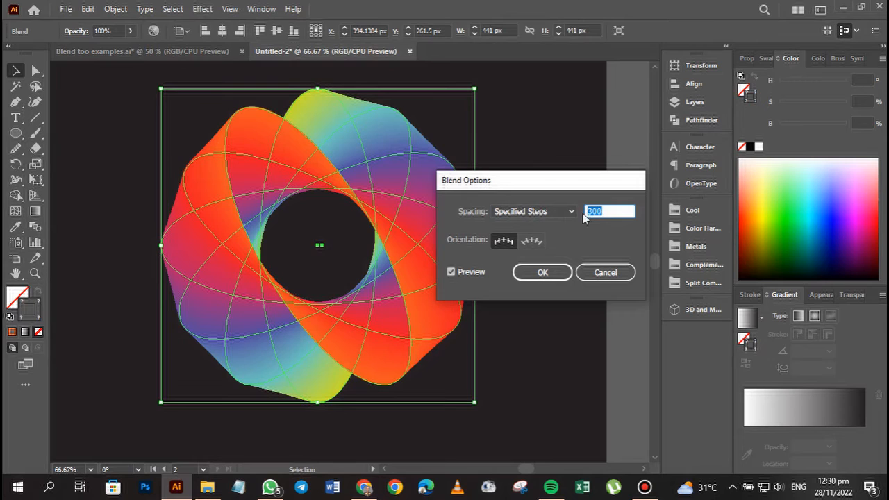
{"action": "type", "text": "25"}
{"action": "key", "text": "Tab"}
{"action": "left_click", "coordinate": [542, 273]}
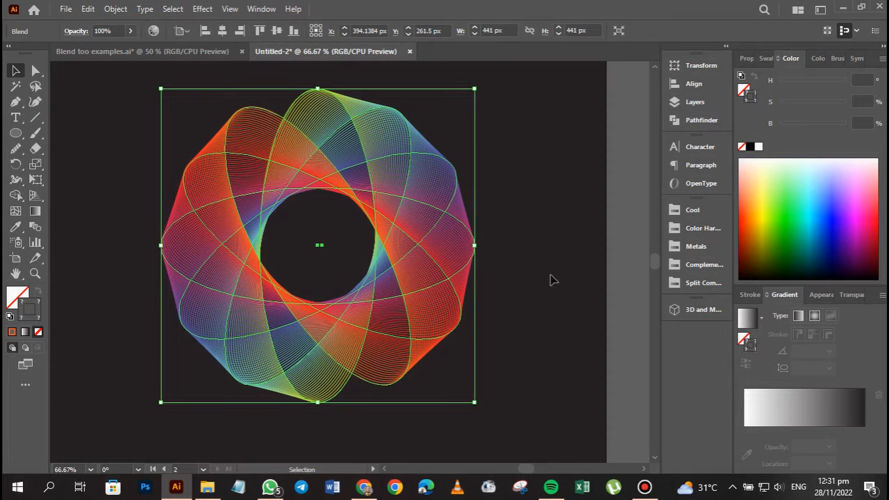
{"action": "left_click", "coordinate": [550, 279]}
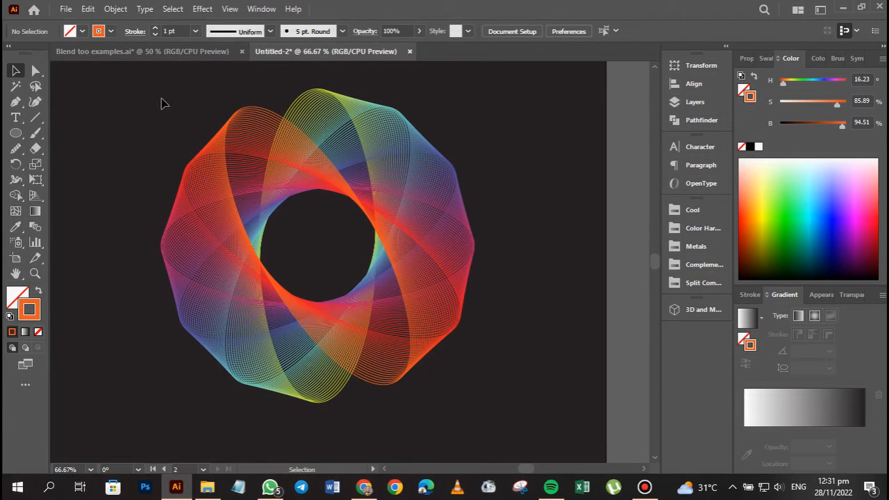
Reduce the blend's spacing to 18 specified steps and deselect the artwork.
{"action": "left_click_drag", "start_coordinate": [160, 102], "coordinate": [478, 358]}
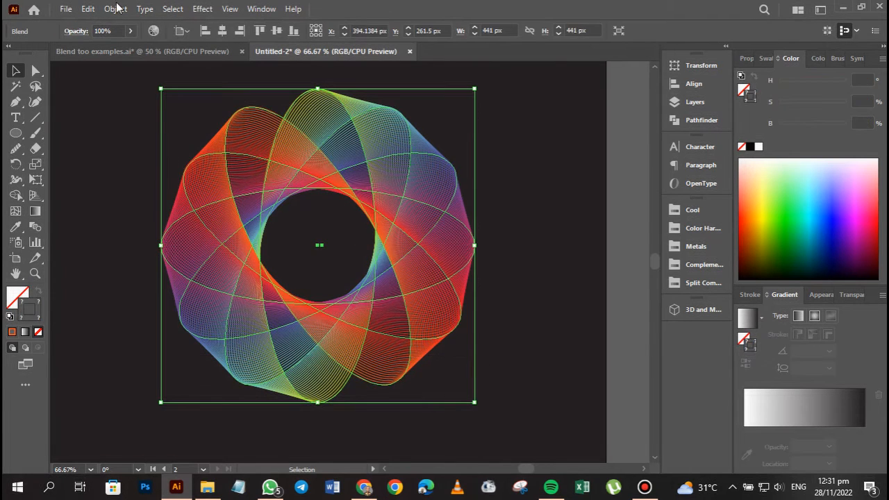
{"action": "left_click", "coordinate": [116, 8]}
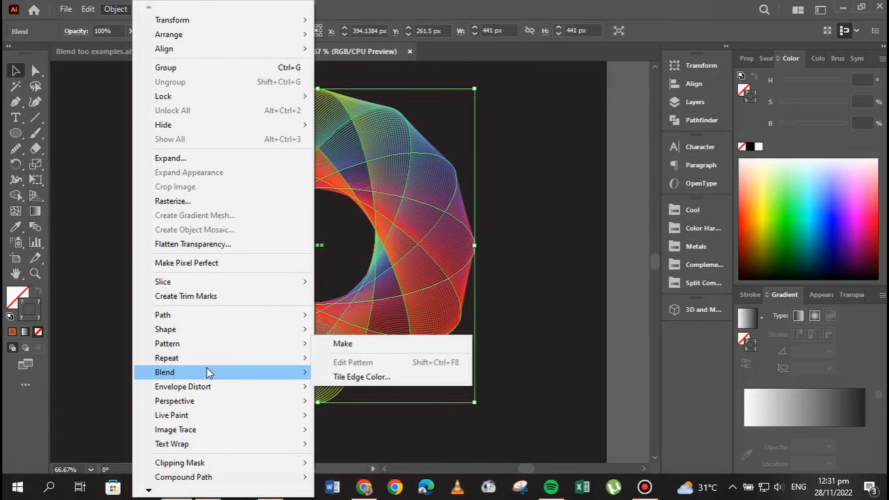
{"action": "mouse_move", "coordinate": [242, 369]}
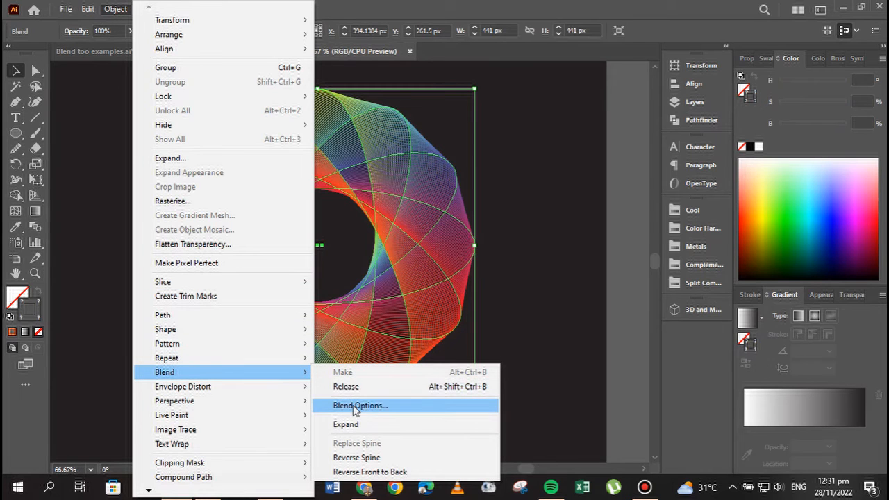
{"action": "left_click", "coordinate": [354, 407]}
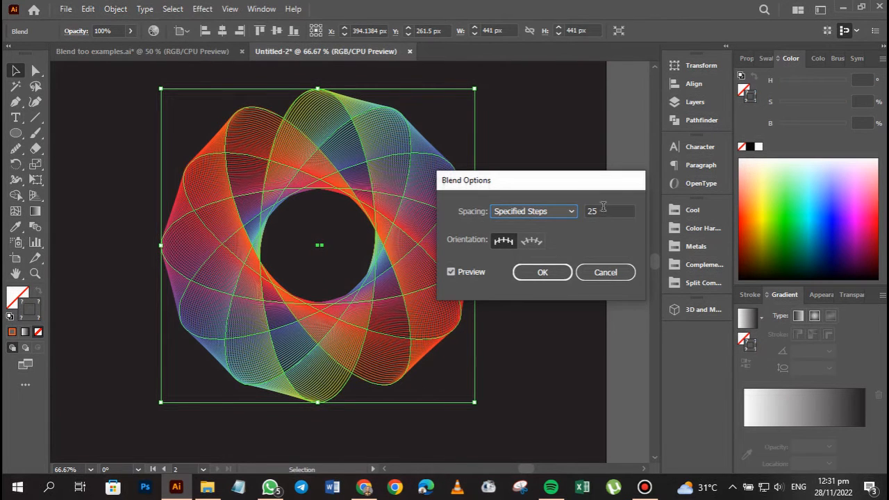
{"action": "double_click", "coordinate": [602, 208]}
{"action": "type", "text": "18"}
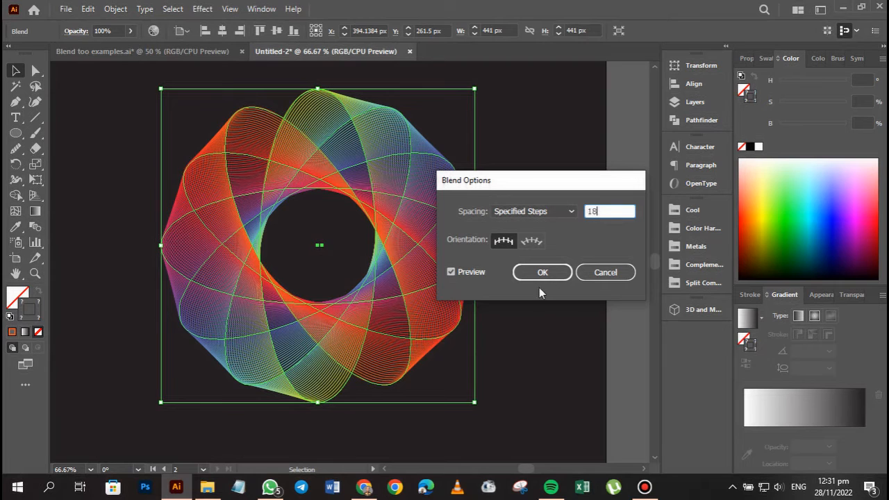
{"action": "left_click", "coordinate": [541, 273]}
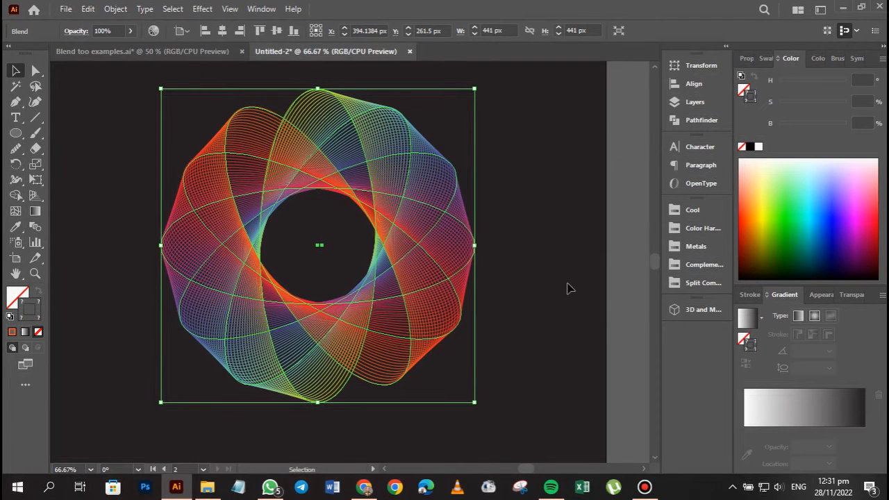
{"action": "left_click", "coordinate": [566, 288]}
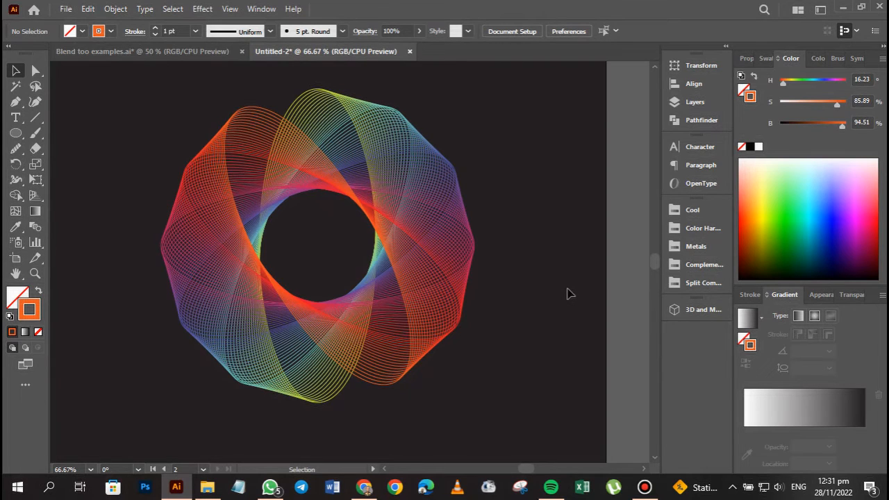
{"action": "left_click", "coordinate": [400, 203]}
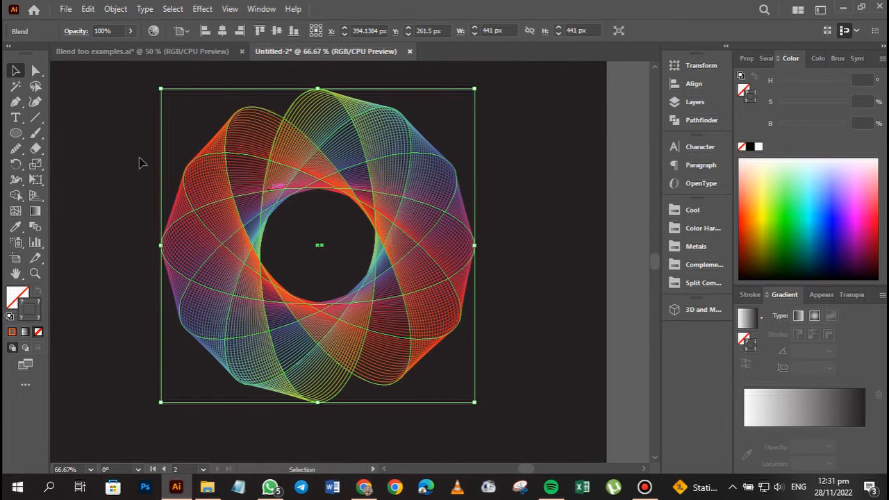
{"action": "left_click", "coordinate": [505, 168]}
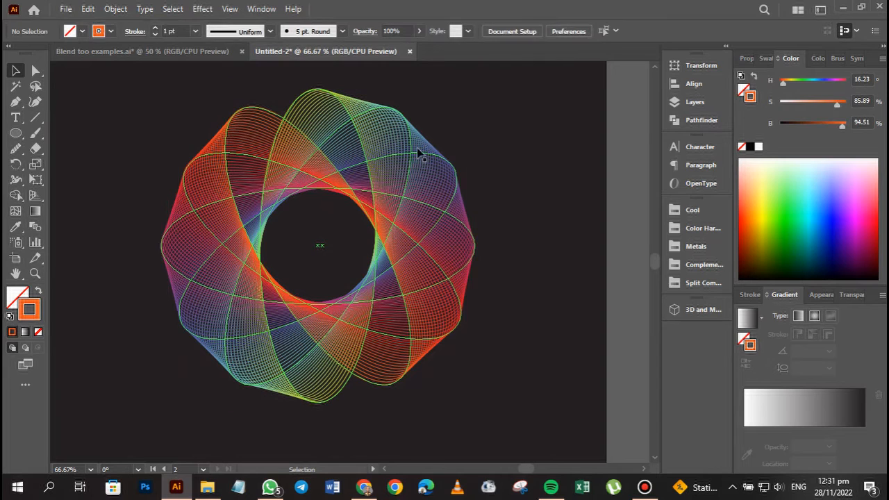
{"action": "left_click", "coordinate": [412, 150]}
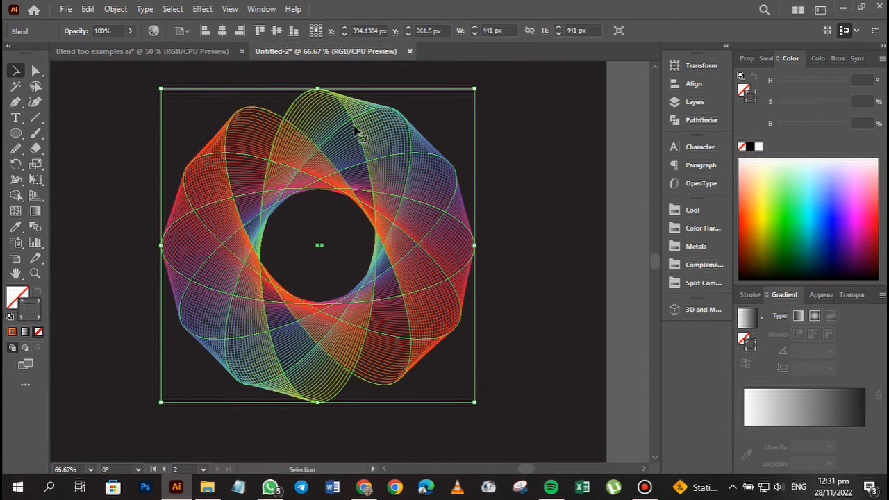
{"action": "left_click", "coordinate": [36, 72]}
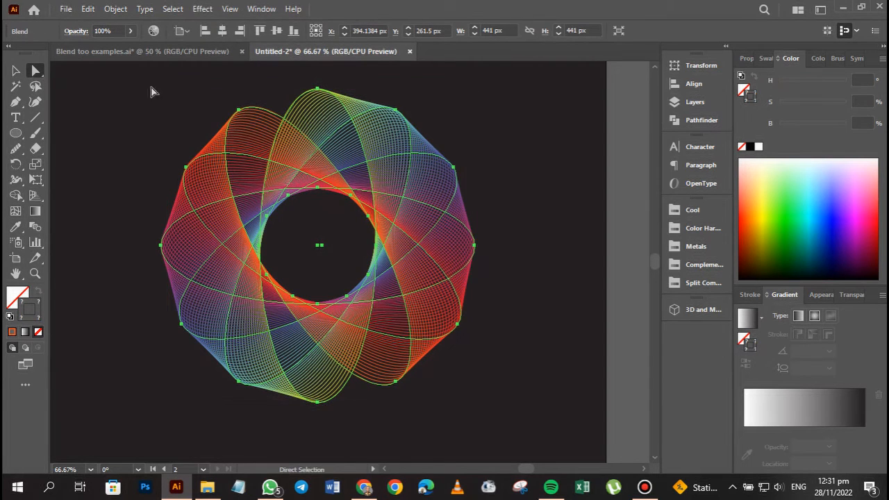
{"action": "left_click", "coordinate": [16, 70]}
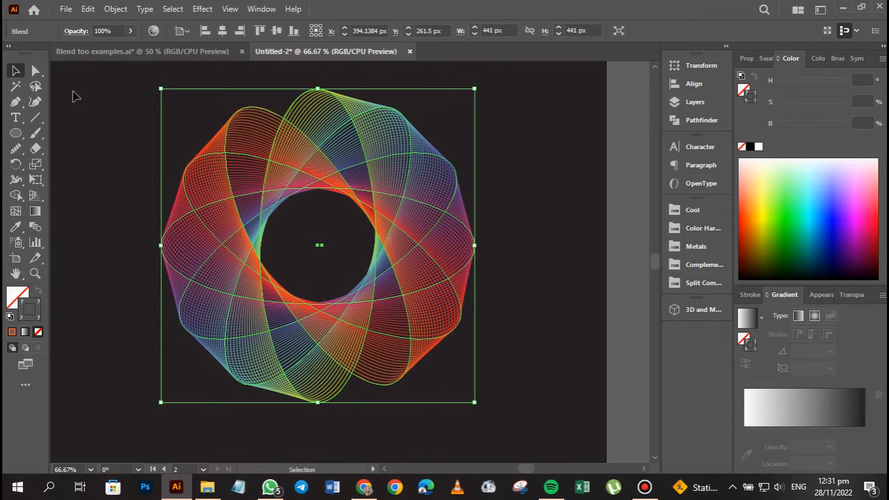
{"action": "left_click", "coordinate": [521, 186]}
Open the blend in isolation mode to give access to its individual ellipses.
{"action": "left_click", "coordinate": [405, 167]}
{"action": "right_click", "coordinate": [400, 166]}
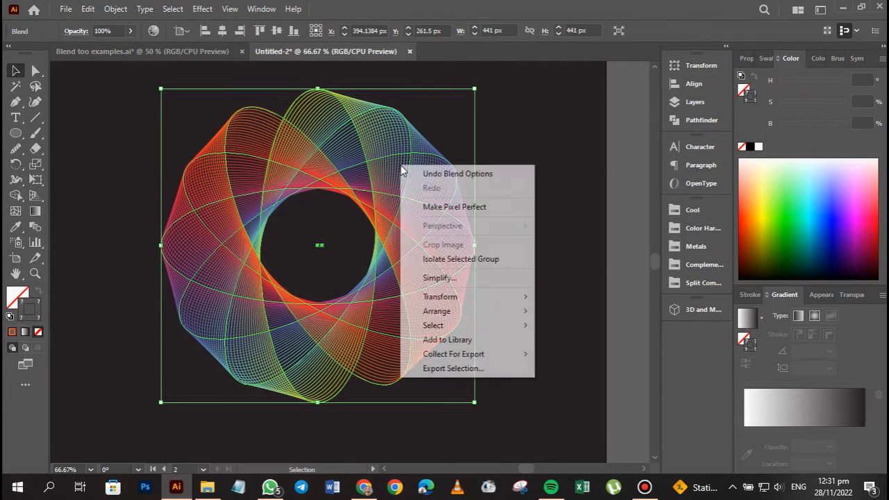
{"action": "left_click", "coordinate": [528, 149]}
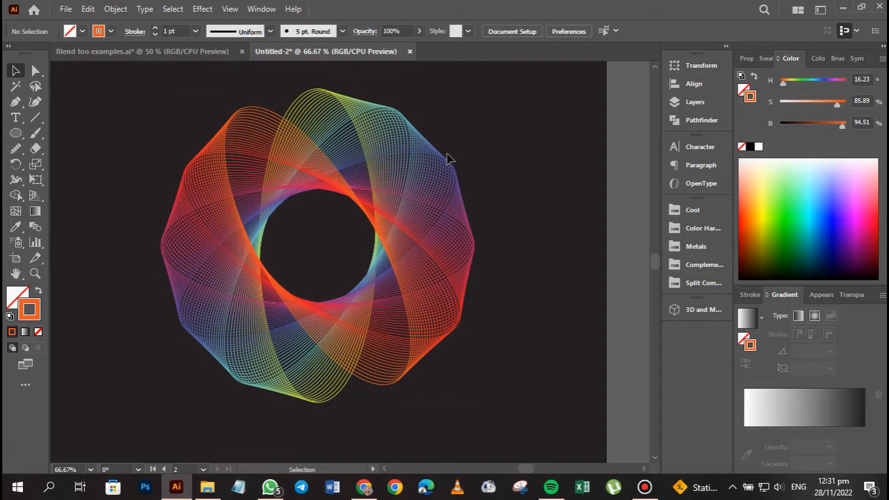
{"action": "double_click", "coordinate": [413, 150]}
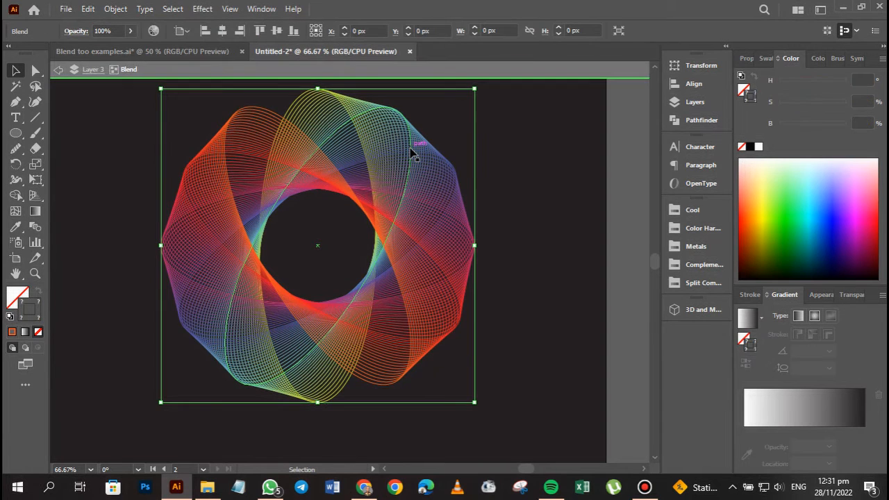
Move the teal ellipse outward to the upper right and the red ellipse outward to the lower right within the isolated blend.
{"action": "left_click", "coordinate": [412, 151]}
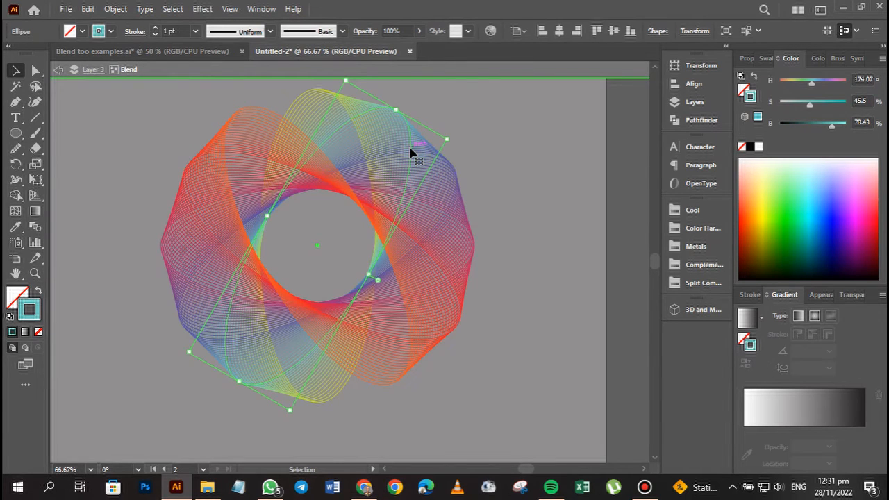
{"action": "left_click_drag", "start_coordinate": [411, 148], "coordinate": [432, 134]}
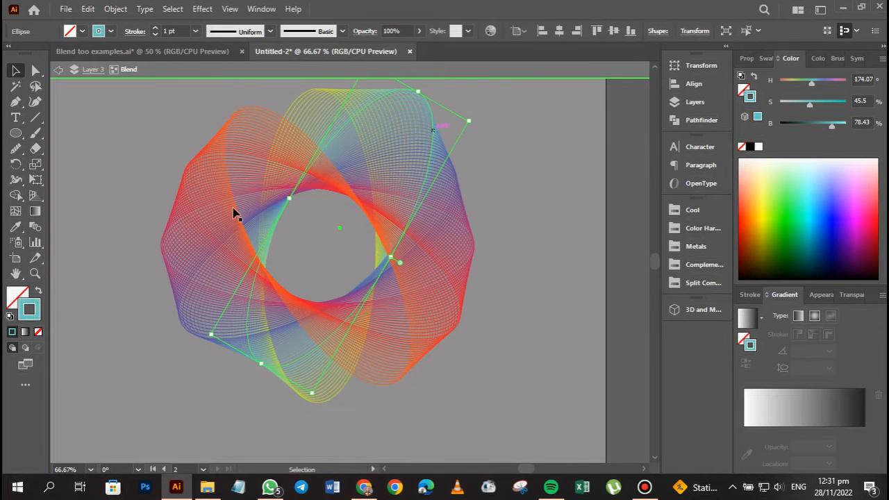
{"action": "left_click", "coordinate": [444, 339]}
{"action": "left_click_drag", "start_coordinate": [444, 339], "coordinate": [481, 355]}
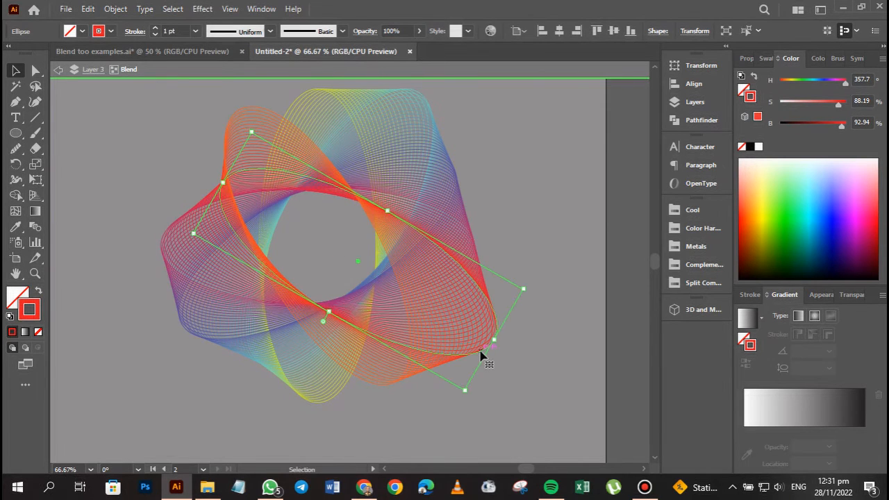
Shift the horizontal magenta ellipse to the left and slightly up, and leave isolation mode.
{"action": "left_click", "coordinate": [230, 297]}
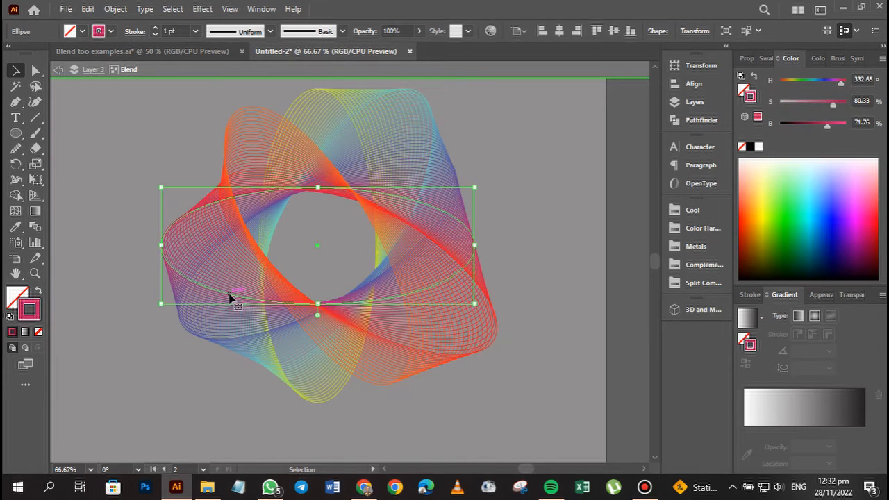
{"action": "left_click_drag", "start_coordinate": [230, 297], "coordinate": [188, 290]}
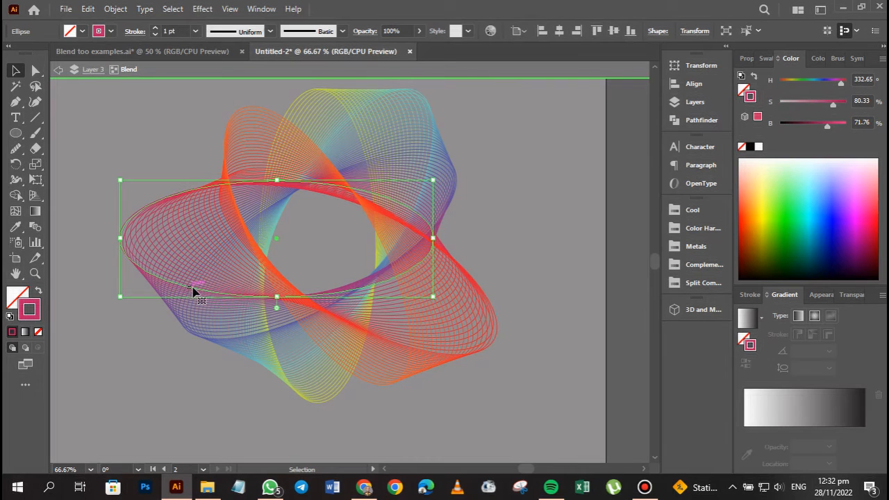
{"action": "mouse_move", "coordinate": [222, 342]}
{"action": "left_mouse_down"}
{"action": "mouse_move", "coordinate": [151, 387]}
{"action": "mouse_move", "coordinate": [242, 337]}
{"action": "mouse_move", "coordinate": [224, 341]}
{"action": "left_mouse_up"}
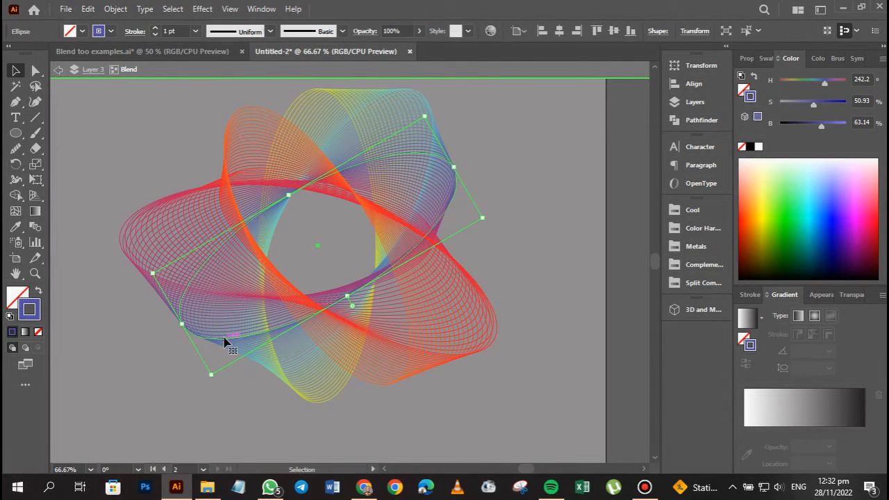
{"action": "left_click", "coordinate": [182, 406]}
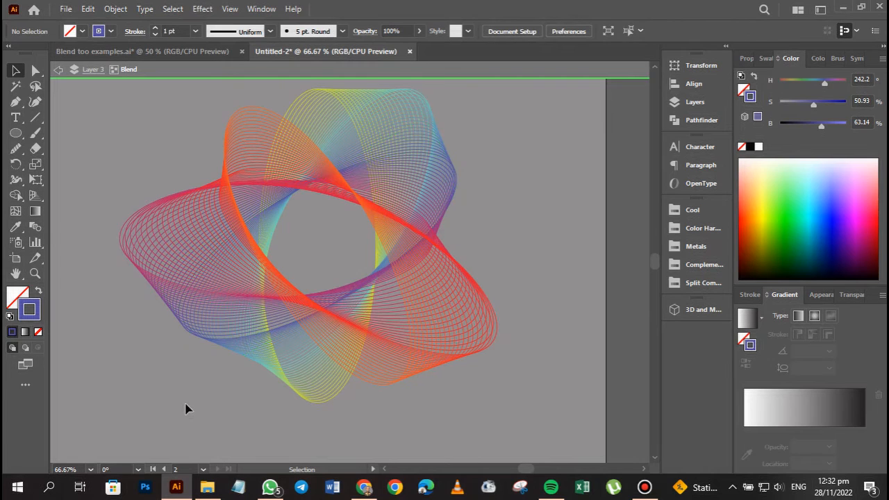
{"action": "double_click", "coordinate": [185, 408]}
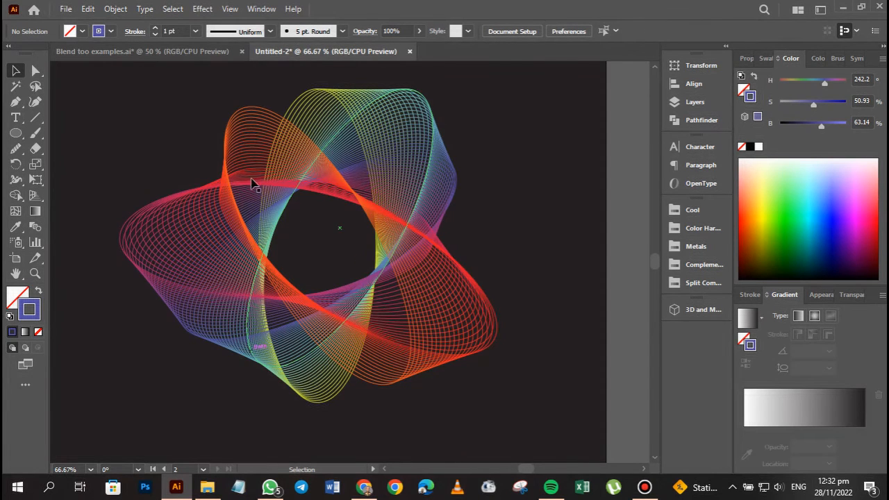
Scale the whole blend down to about 471 by 391 px and move it toward the dark artboard's left side.
{"action": "left_click", "coordinate": [446, 220]}
{"action": "left_click_drag", "start_coordinate": [497, 89], "coordinate": [455, 125]}
{"action": "mouse_move", "coordinate": [407, 229]}
{"action": "left_mouse_down"}
{"action": "mouse_move", "coordinate": [357, 232]}
{"action": "mouse_move", "coordinate": [406, 238]}
{"action": "left_mouse_up"}
{"action": "key", "text": "space"}
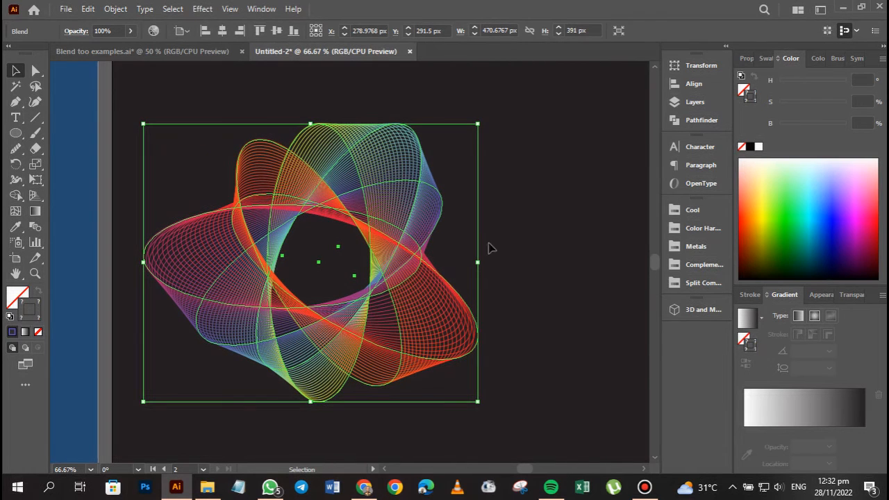
{"action": "key", "text": "space"}
{"action": "left_click_drag", "start_coordinate": [488, 246], "coordinate": [403, 242]}
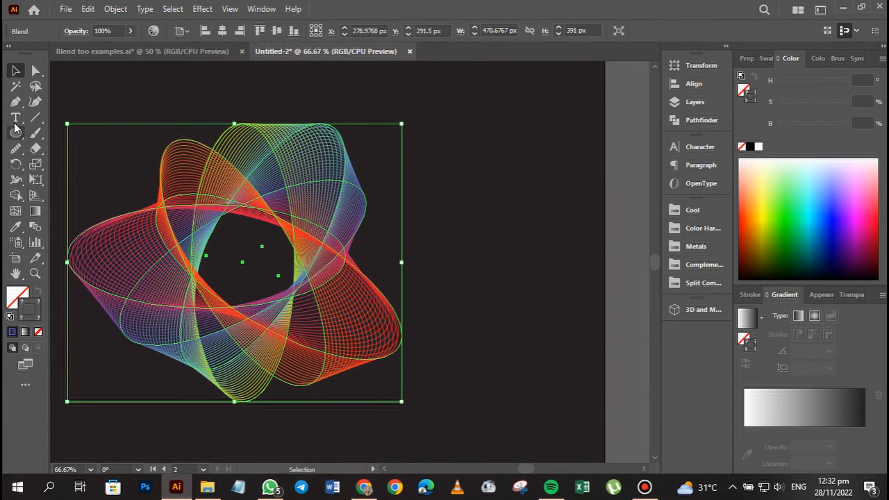
Add the point text AXIS in the Ethnocentric font to the right of the blended flower.
{"action": "left_click", "coordinate": [15, 117]}
{"action": "left_click", "coordinate": [405, 229]}
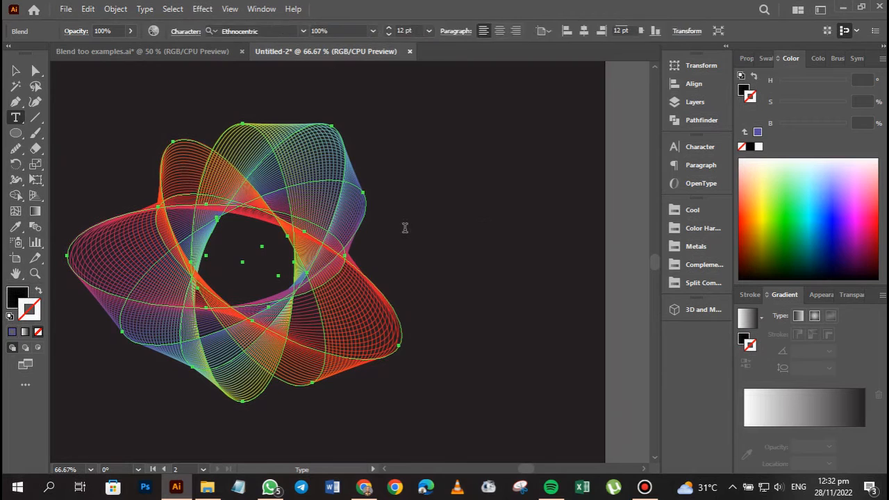
{"action": "type", "text": "a"}
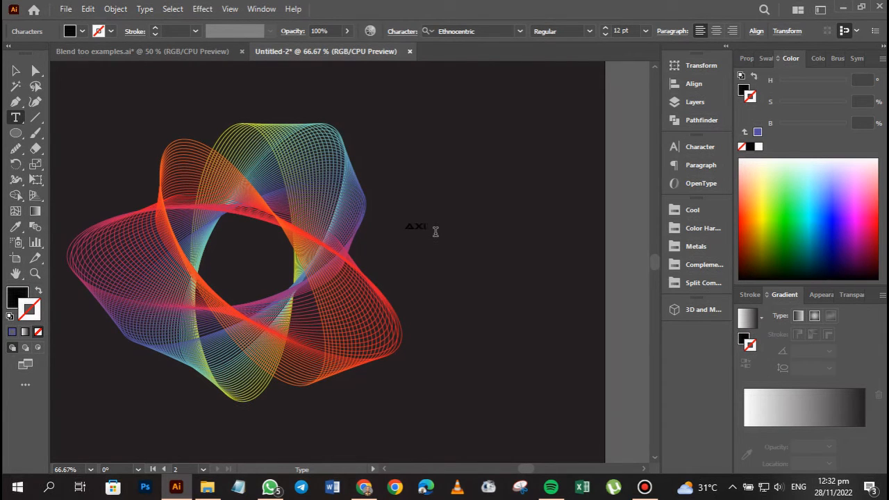
{"action": "key", "text": "Escape"}
Give the AXIS text a white stroke and enlarge it to about 68.5 pt close beside the flower.
{"action": "left_click", "coordinate": [757, 147]}
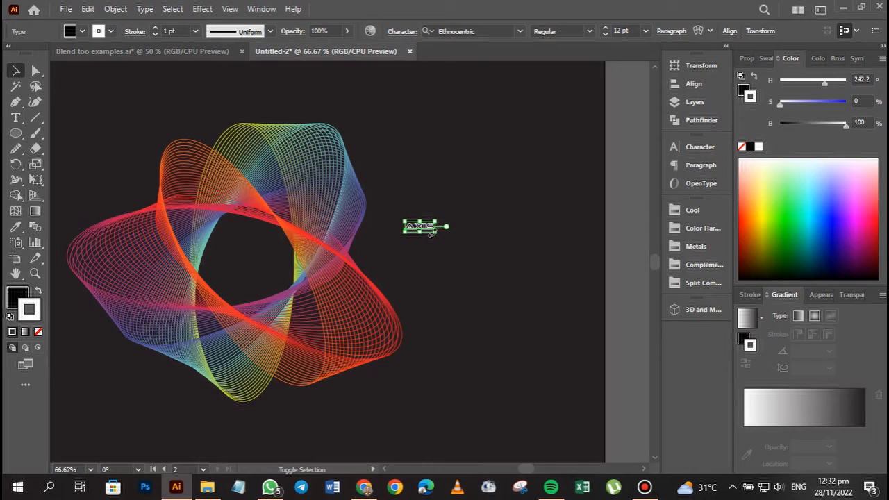
{"action": "left_click_drag", "start_coordinate": [439, 235], "coordinate": [556, 318]}
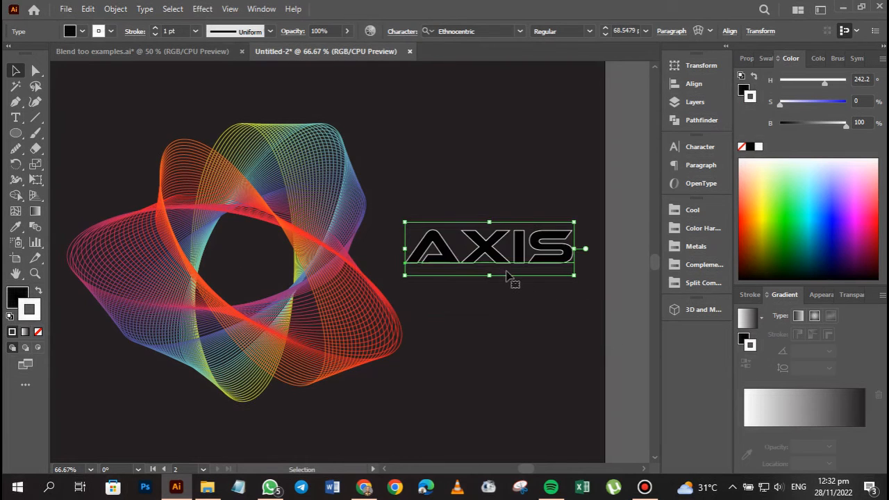
{"action": "left_click_drag", "start_coordinate": [495, 266], "coordinate": [471, 267]}
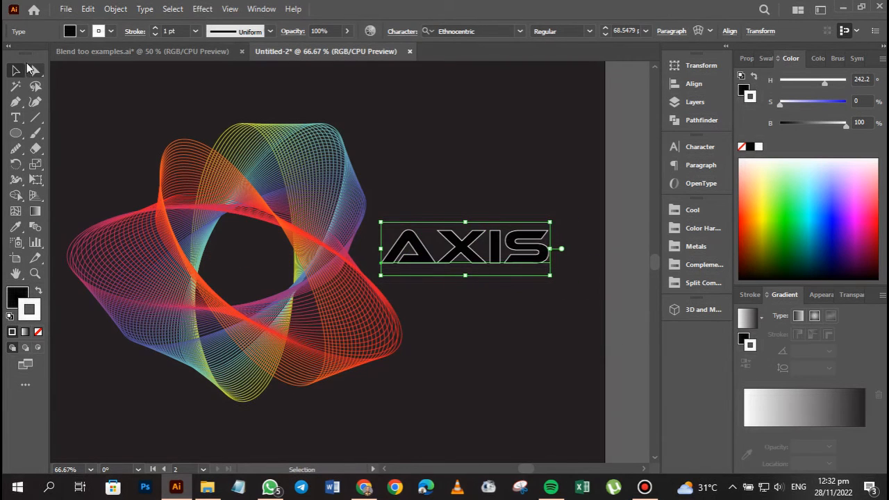
Remove the AXIS text's black fill, and swap its fill and stroke to make the letters solid white.
{"action": "left_click", "coordinate": [82, 31]}
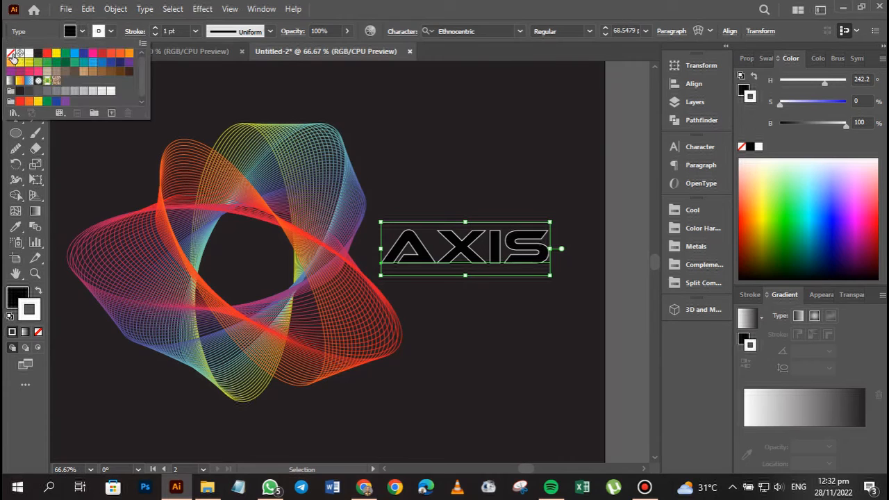
{"action": "left_click", "coordinate": [10, 54]}
{"action": "left_click", "coordinate": [458, 335]}
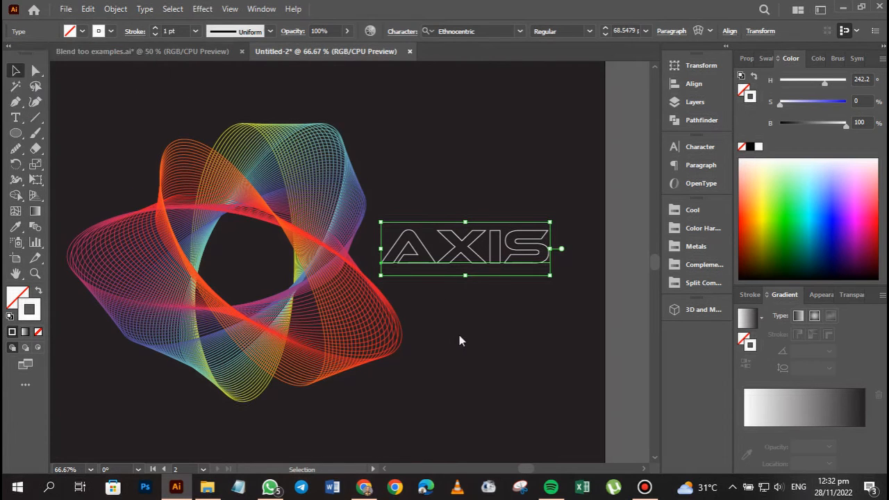
{"action": "left_click", "coordinate": [465, 336]}
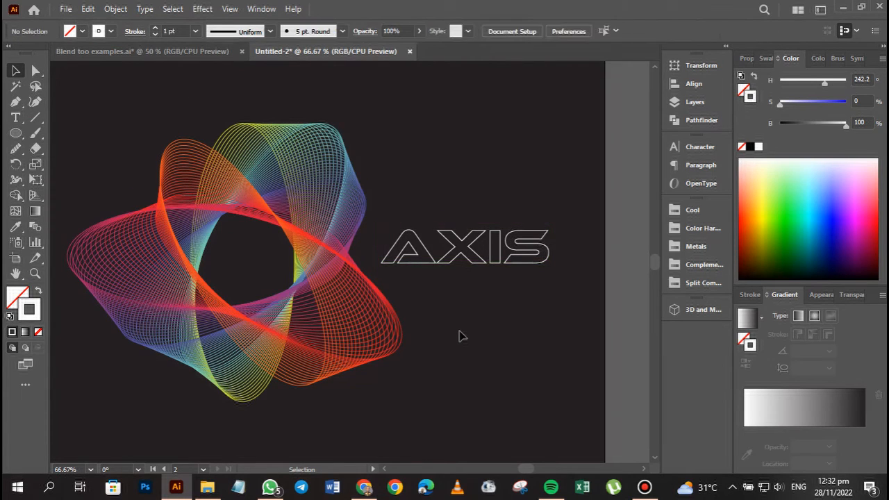
{"action": "left_click", "coordinate": [488, 263]}
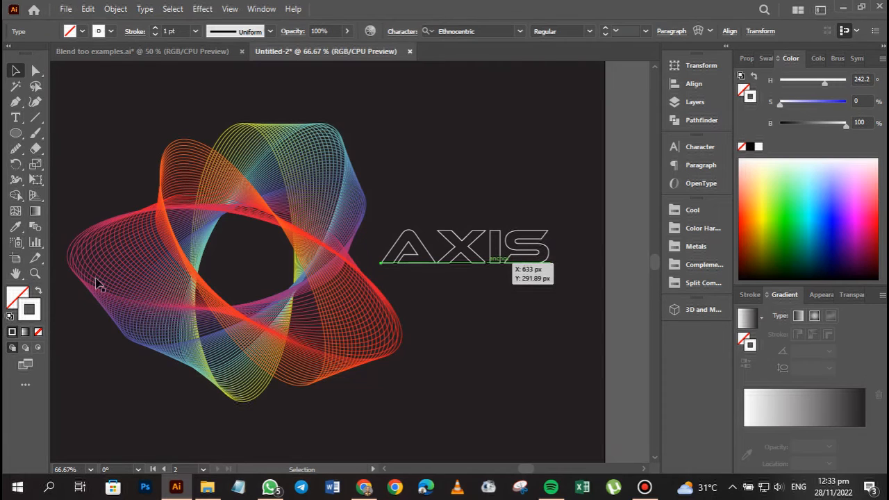
{"action": "left_click", "coordinate": [39, 292]}
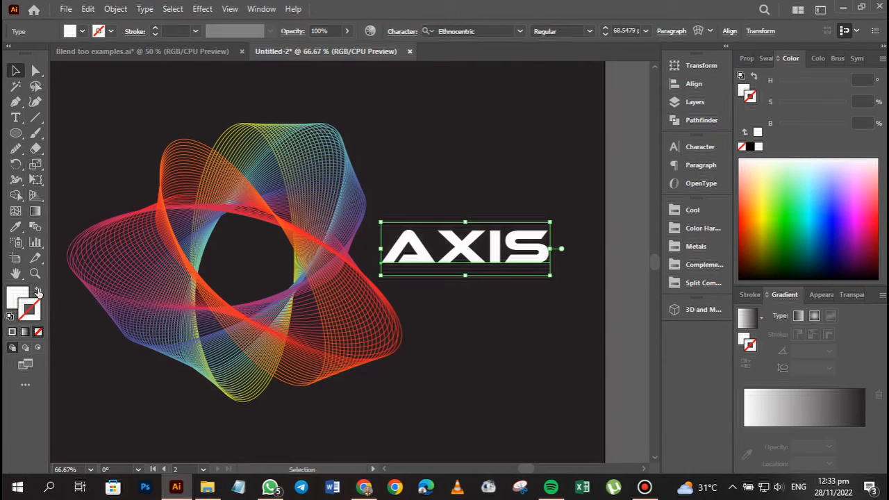
Open the Split Complementary swatch library.
{"action": "left_click", "coordinate": [815, 59]}
{"action": "left_click", "coordinate": [773, 59]}
{"action": "left_click", "coordinate": [881, 58]}
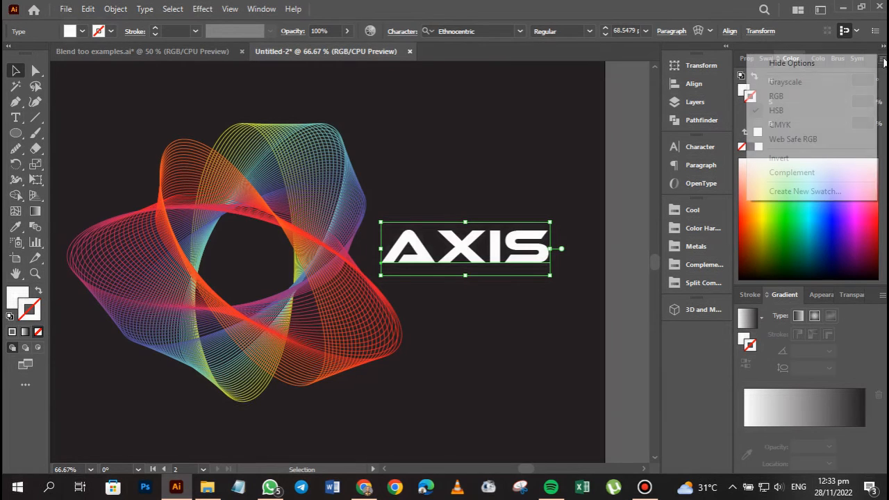
{"action": "left_click", "coordinate": [740, 124]}
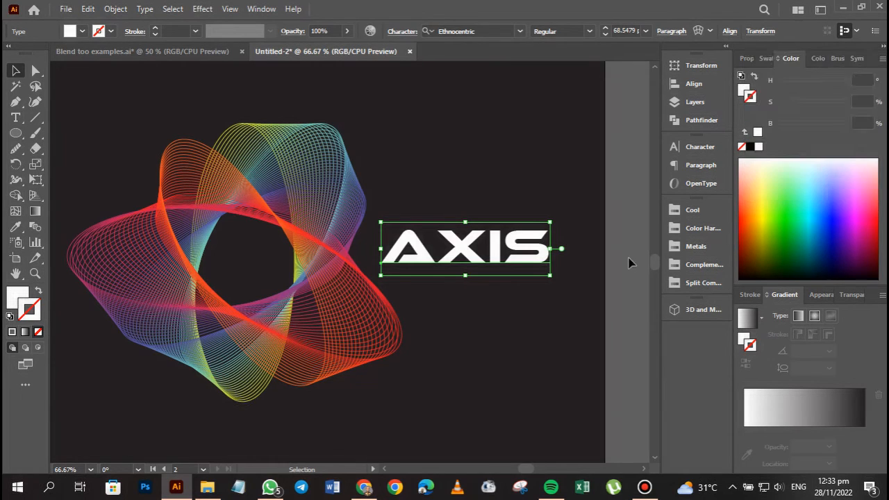
{"action": "left_click", "coordinate": [694, 283]}
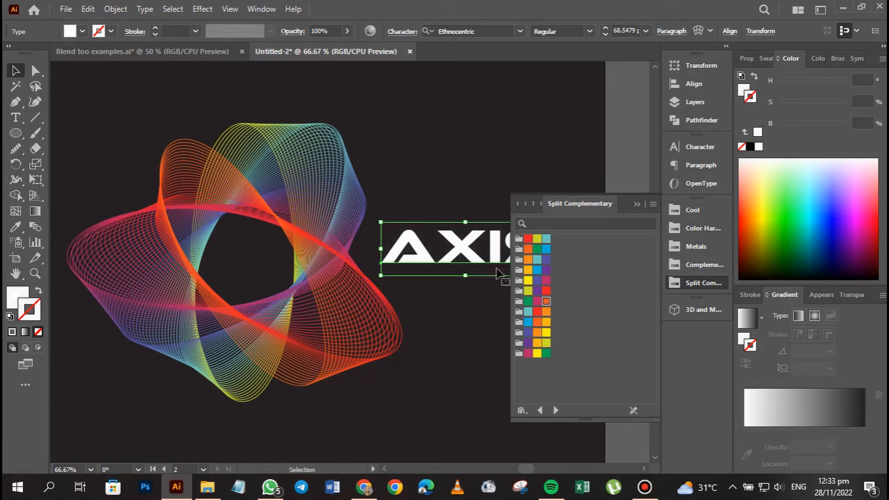
{"action": "left_click", "coordinate": [546, 240]}
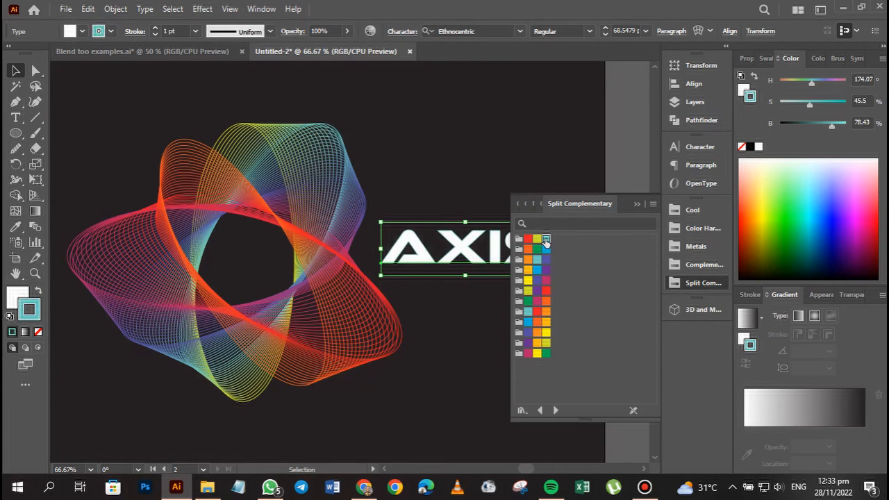
{"action": "key", "text": "ctrl+z"}
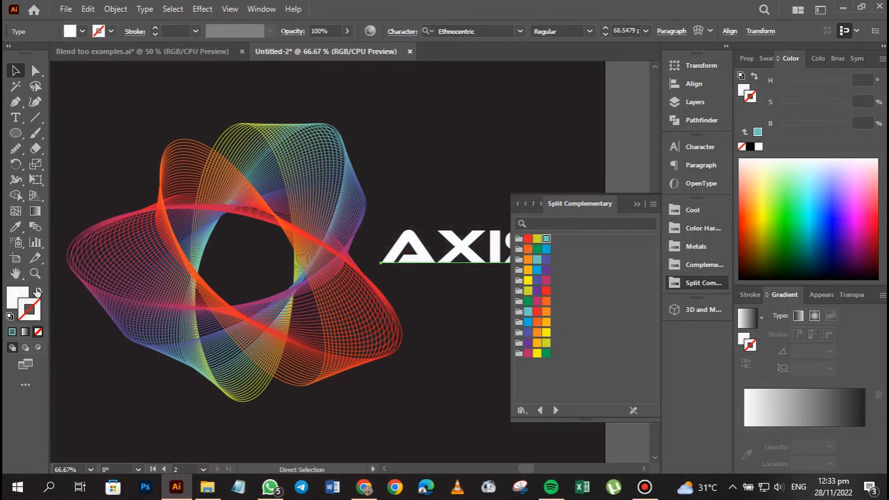
{"action": "left_click", "coordinate": [37, 291]}
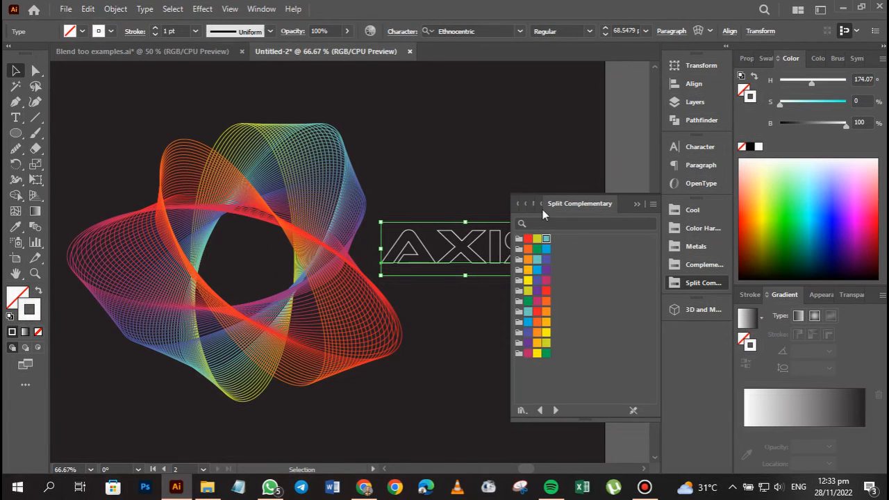
{"action": "key", "text": "ctrl+z"}
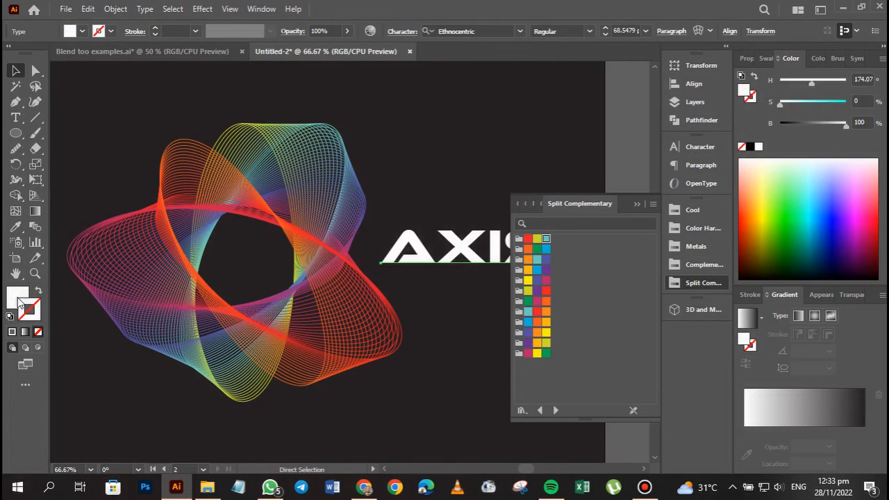
Fill the AXIS text with the teal swatch C=55 M=0 Y=30 K=0, close the swatch library and deselect the text.
{"action": "left_click", "coordinate": [20, 304]}
{"action": "left_click", "coordinate": [546, 240]}
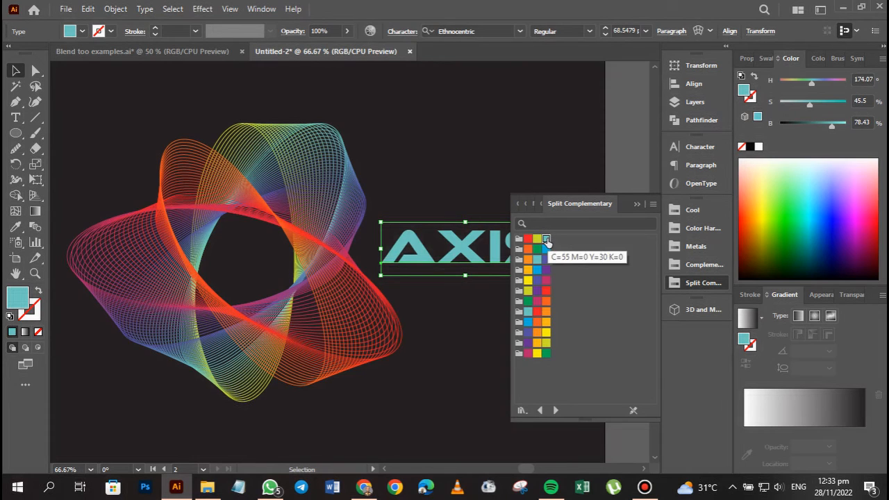
{"action": "left_click", "coordinate": [636, 204]}
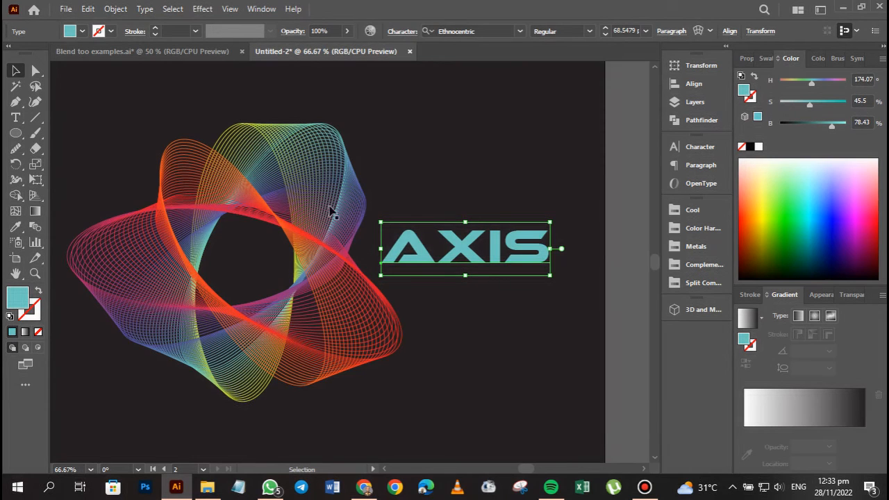
{"action": "left_click", "coordinate": [469, 301]}
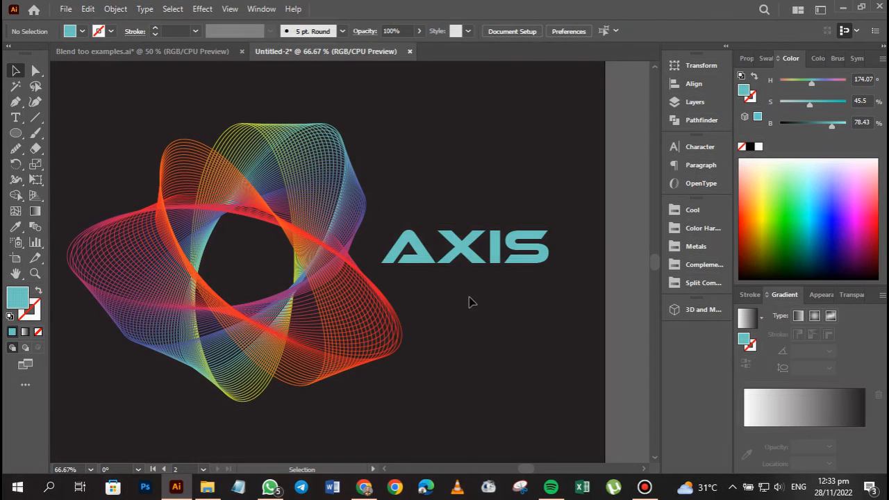
Scale the flower and the AXIS text down together slightly and proportionally, keeping their lower-left corner fixed, and deselect them.
{"action": "left_click", "coordinate": [303, 240]}
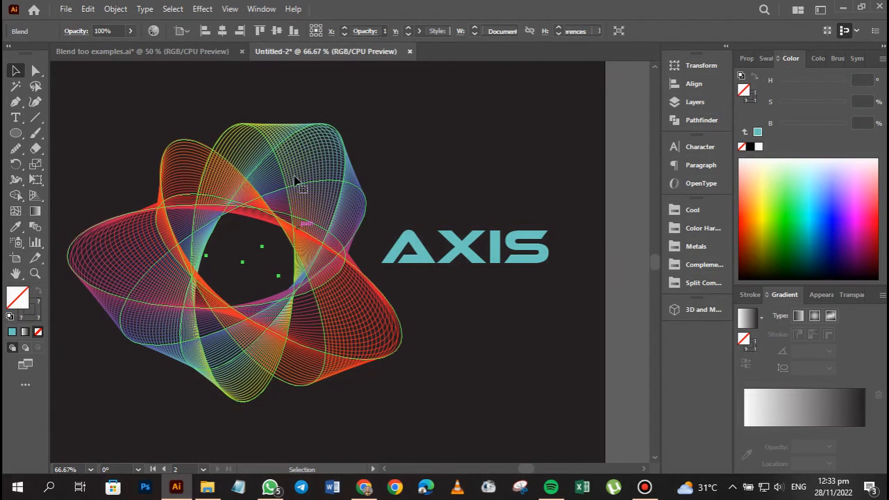
{"action": "left_click_drag", "start_coordinate": [155, 120], "coordinate": [549, 278]}
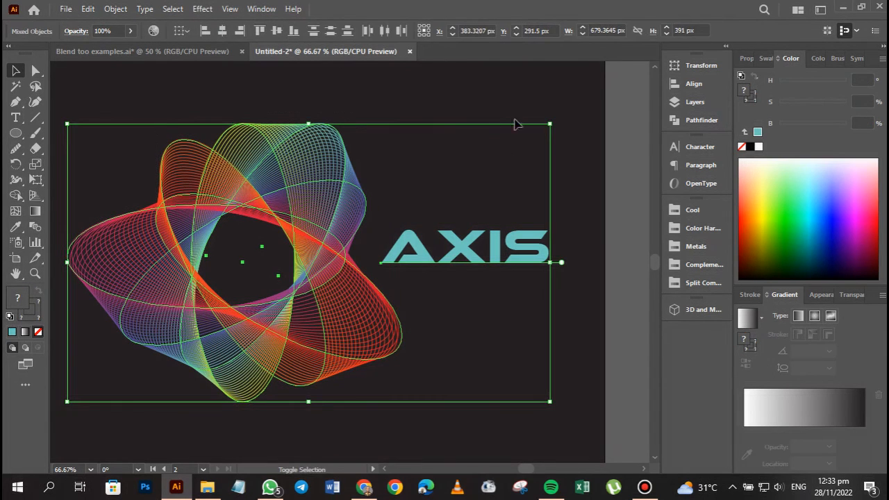
{"action": "left_click_drag", "start_coordinate": [543, 129], "coordinate": [524, 141]}
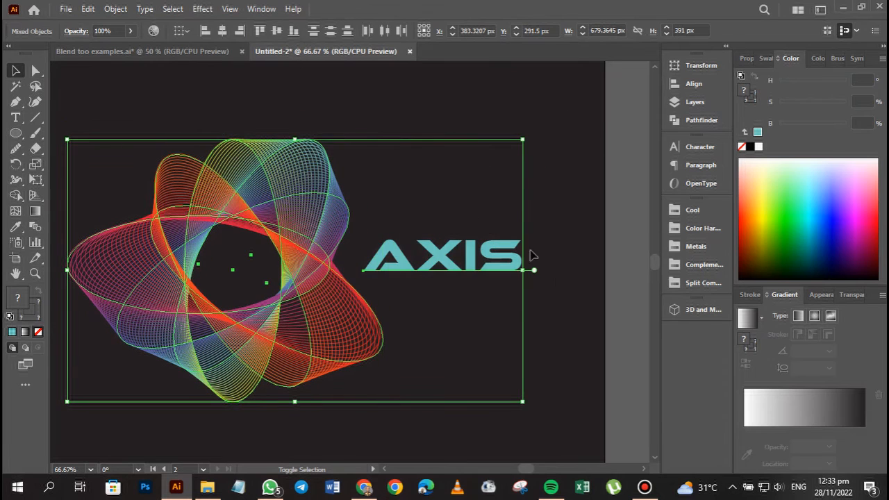
{"action": "left_click", "coordinate": [560, 282]}
Review the TAKERS lettering and the AXIS flower design across the two artboards.
{"action": "left_click_drag", "start_coordinate": [314, 282], "coordinate": [376, 277]}
{"action": "key", "text": "ctrl+minus"}
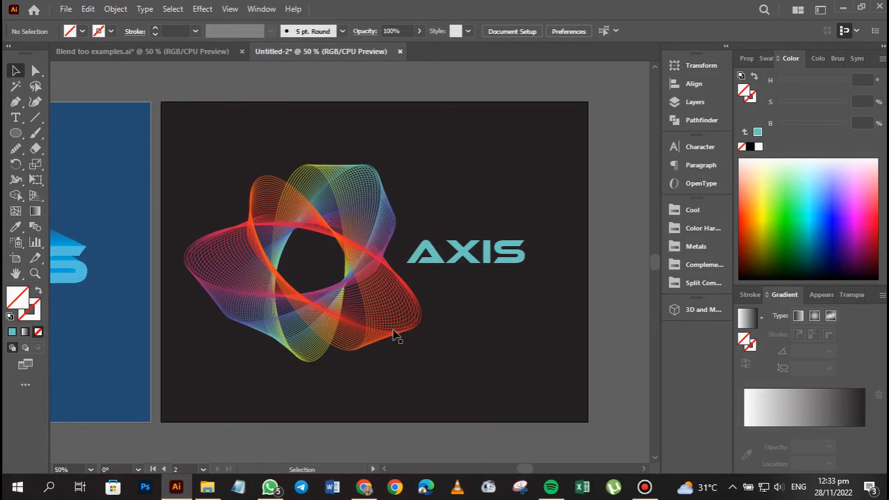
{"action": "left_click_drag", "start_coordinate": [274, 378], "coordinate": [320, 361]}
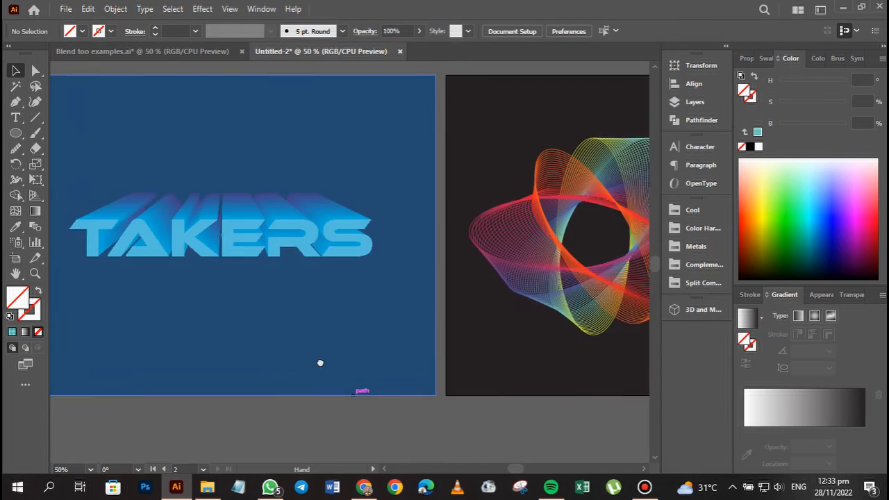
{"action": "left_click_drag", "start_coordinate": [454, 338], "coordinate": [304, 341]}
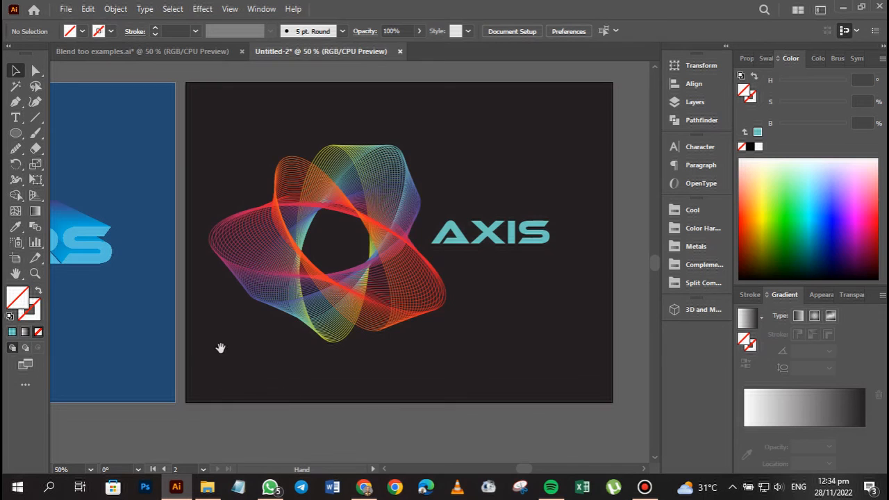
{"action": "left_click_drag", "start_coordinate": [218, 347], "coordinate": [433, 364]}
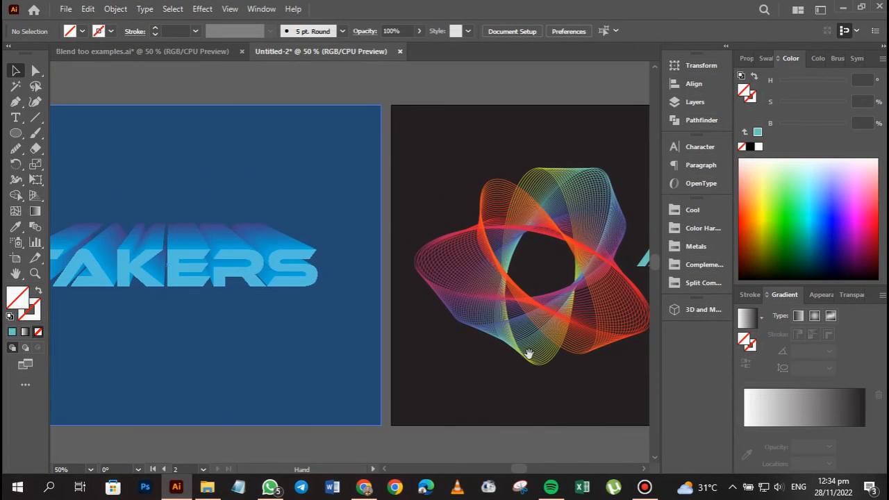
{"action": "left_click_drag", "start_coordinate": [530, 353], "coordinate": [359, 365]}
{"action": "left_click_drag", "start_coordinate": [563, 354], "coordinate": [460, 351]}
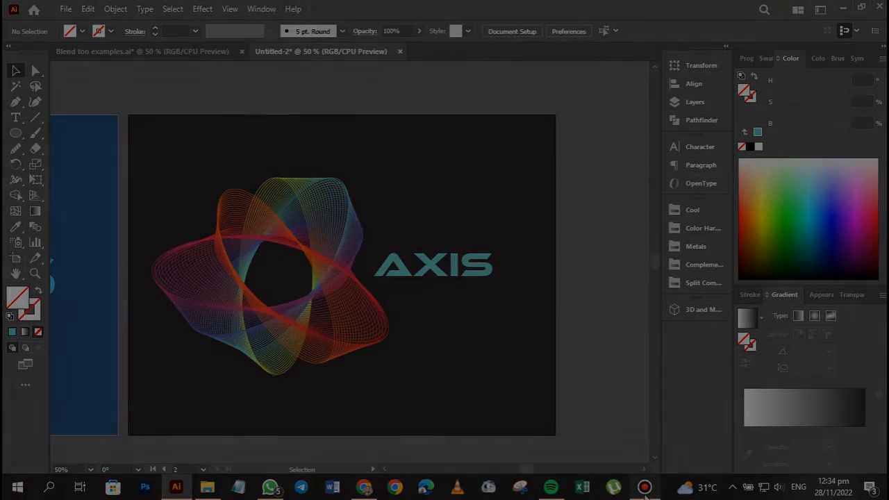